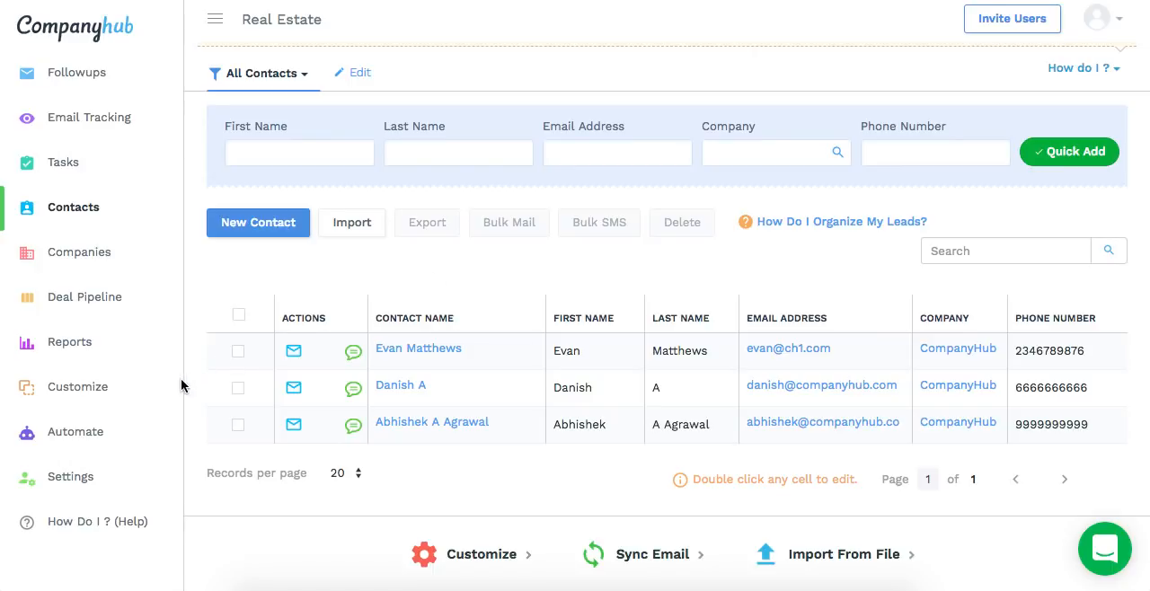
Create a new custom table with Property as its label, name and plural
{"action": "scroll", "coordinate": [301, 450], "scroll_direction": "down", "scroll_amount": 1}
{"action": "left_click", "coordinate": [87, 384]}
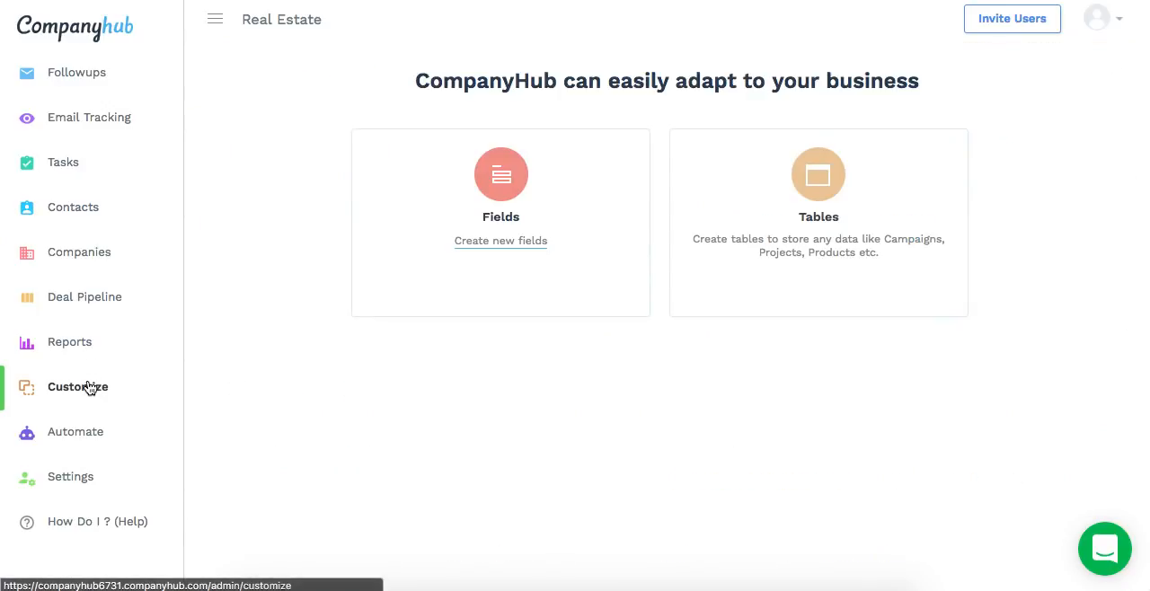
{"action": "left_click", "coordinate": [793, 249]}
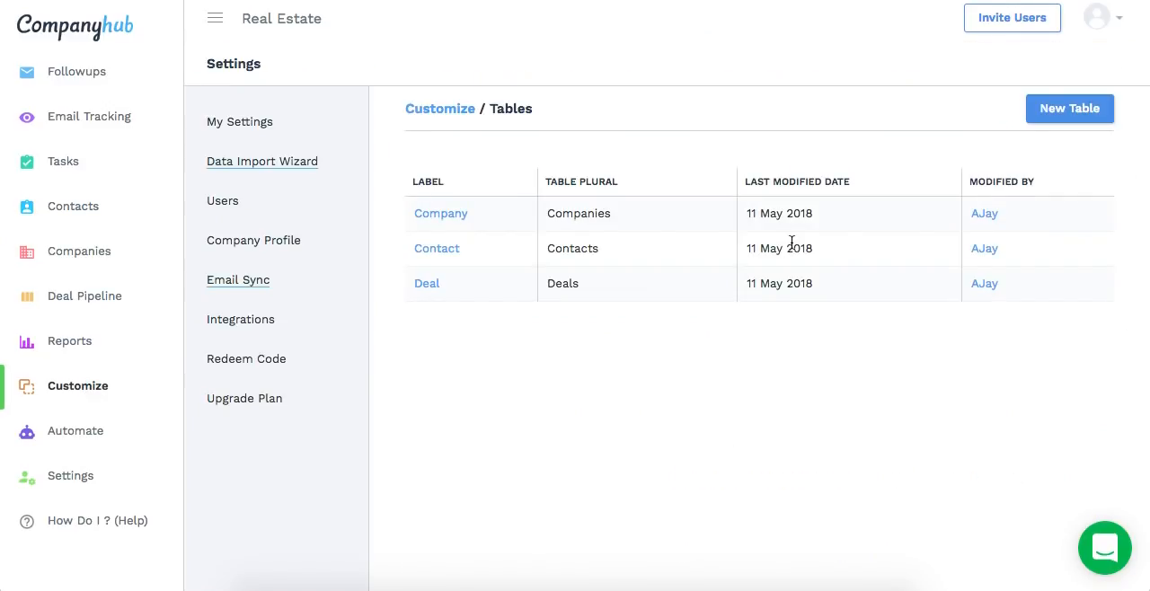
{"action": "left_click", "coordinate": [1052, 109]}
{"action": "left_click", "coordinate": [800, 265]}
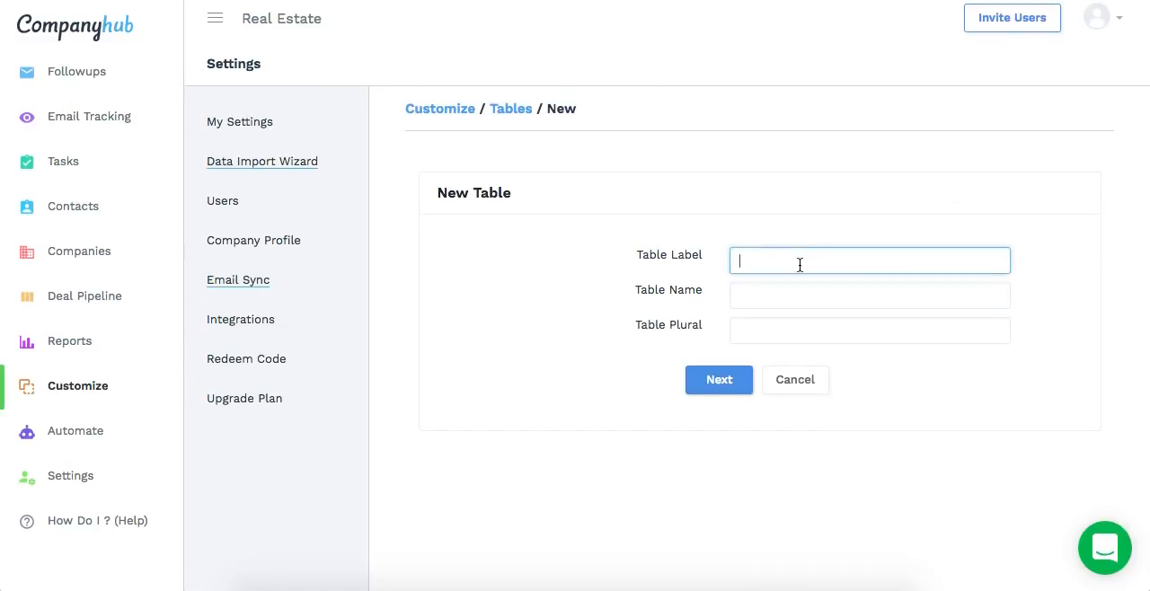
{"action": "type", "text": "Property"}
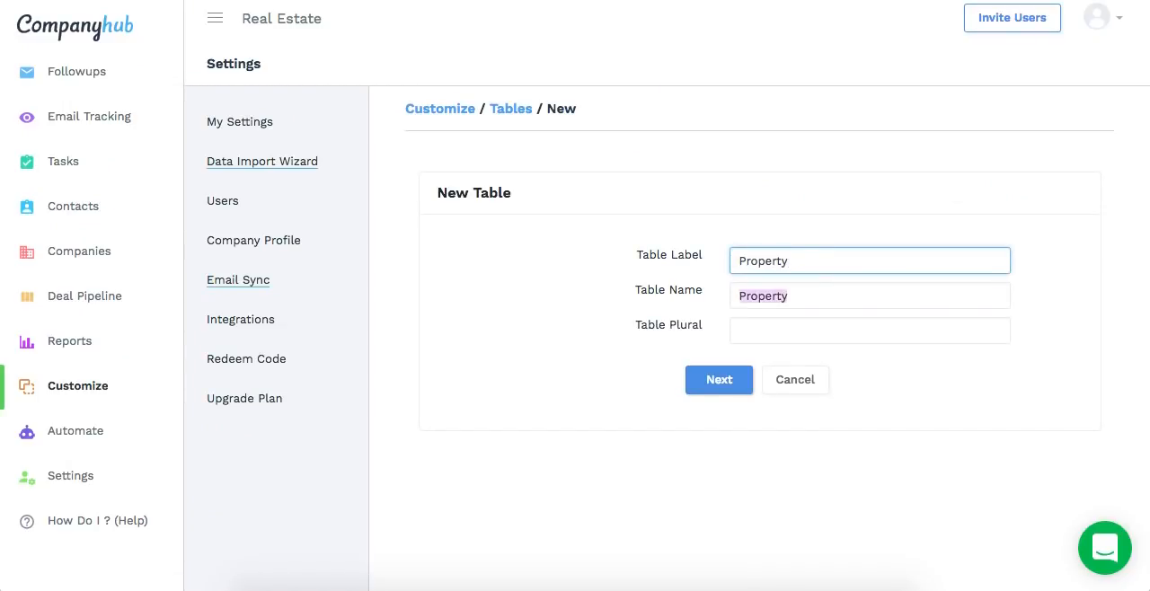
{"action": "key", "text": "Tab"}
{"action": "key", "text": "Tab"}
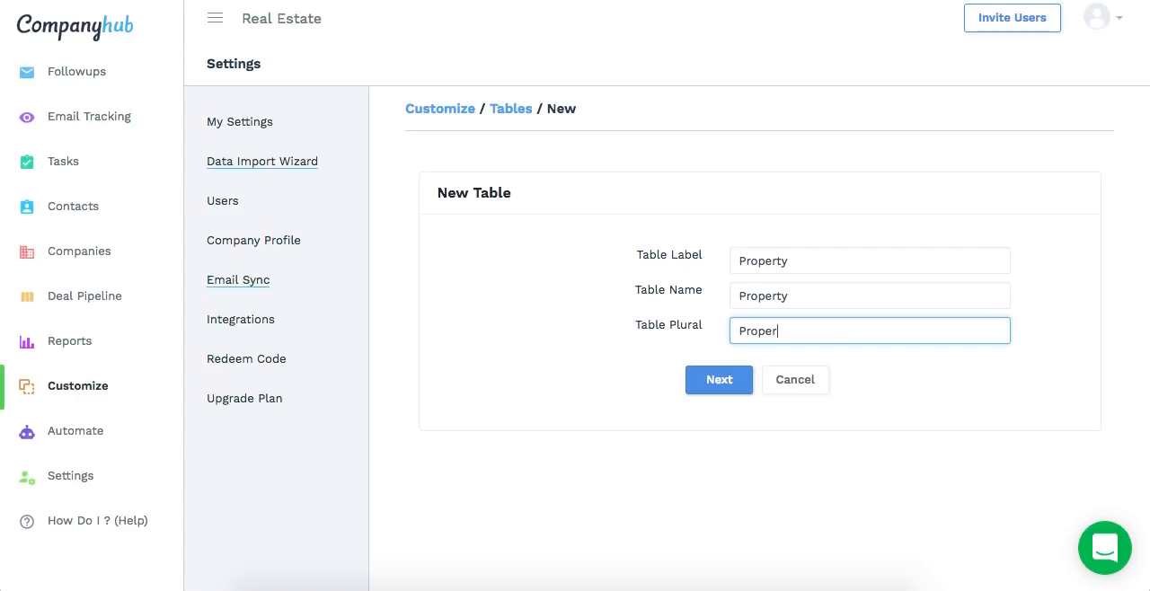
{"action": "left_click", "coordinate": [708, 378]}
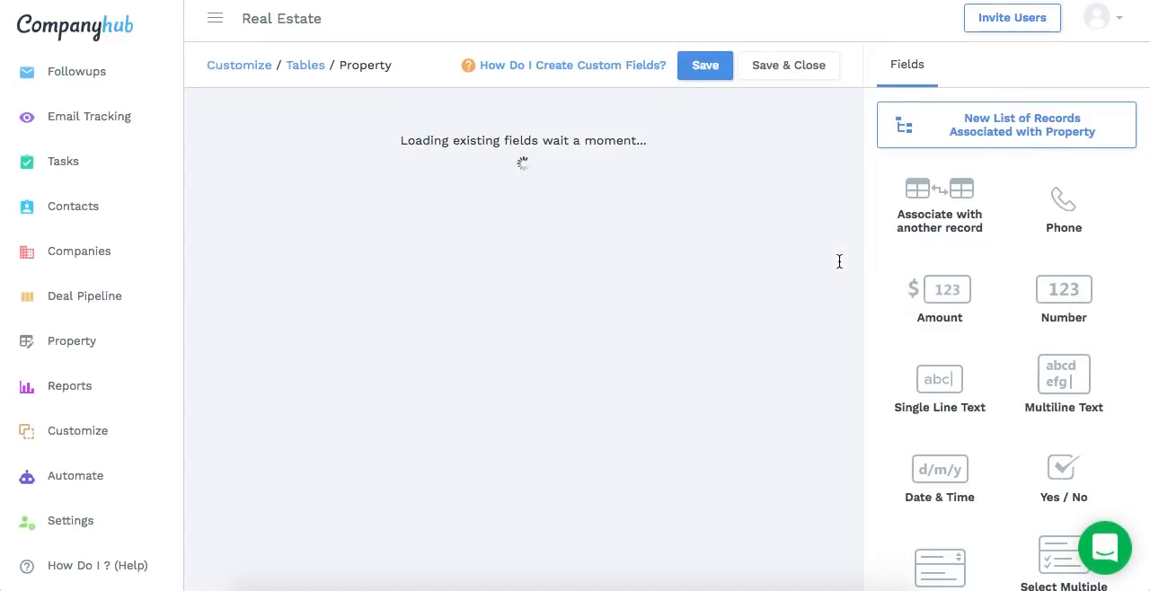
Change the label of the Property table's name field to Name of the Project
{"action": "left_click", "coordinate": [627, 186]}
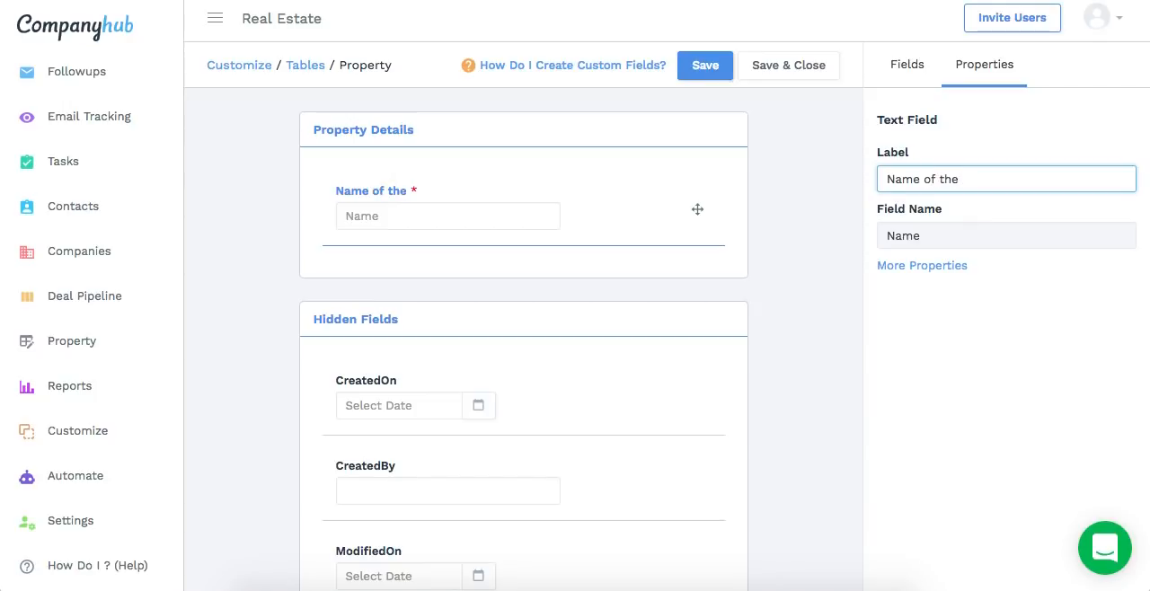
{"action": "type", "text": "of the Project"}
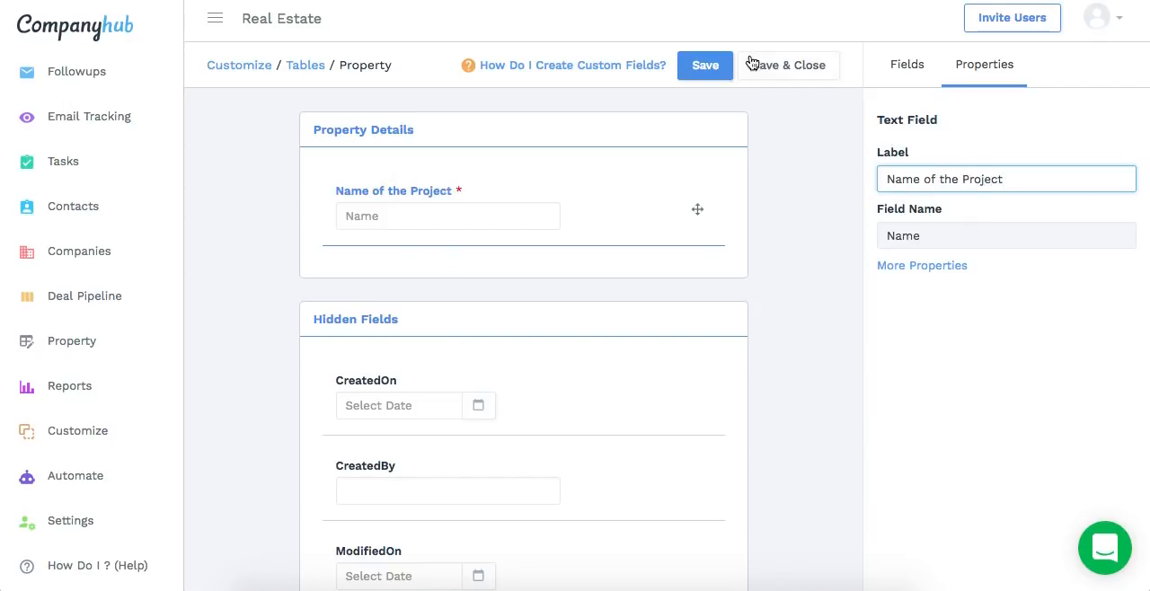
Add a Select One Option field below Name of the Project and label it Status of the Project
{"action": "left_click", "coordinate": [893, 75]}
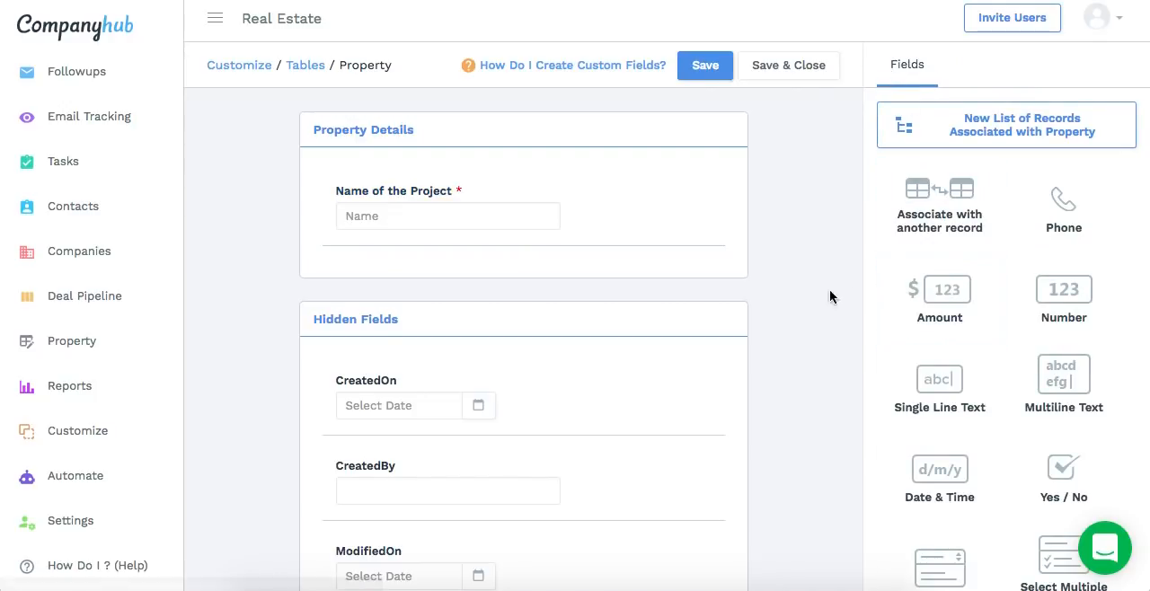
{"action": "scroll", "coordinate": [986, 331], "scroll_direction": "down", "scroll_amount": 2}
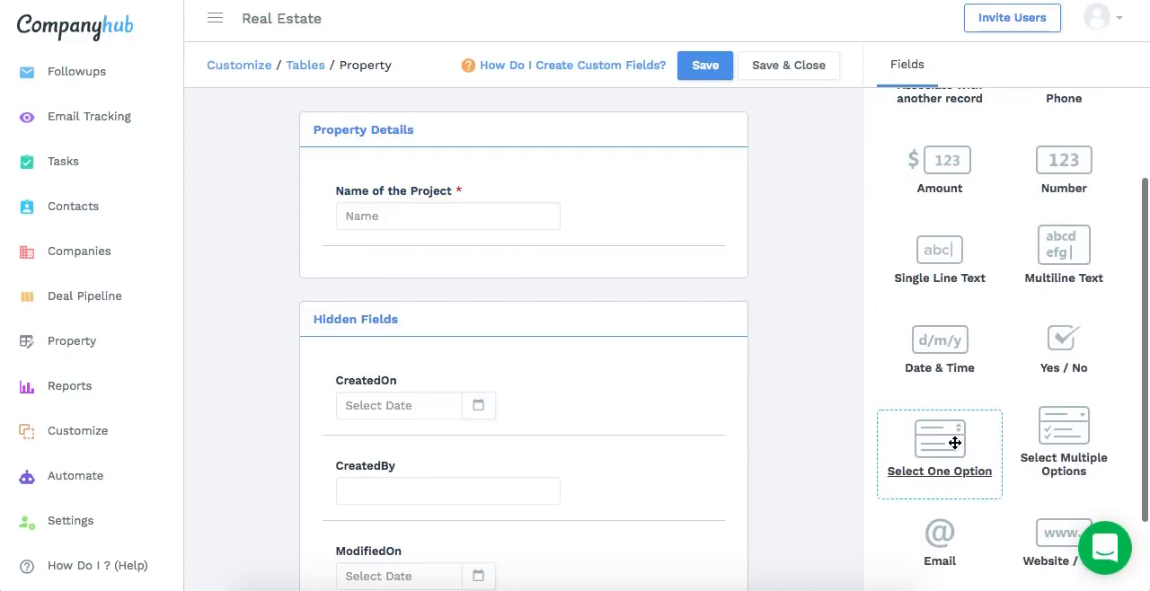
{"action": "left_click_drag", "start_coordinate": [944, 442], "coordinate": [516, 268]}
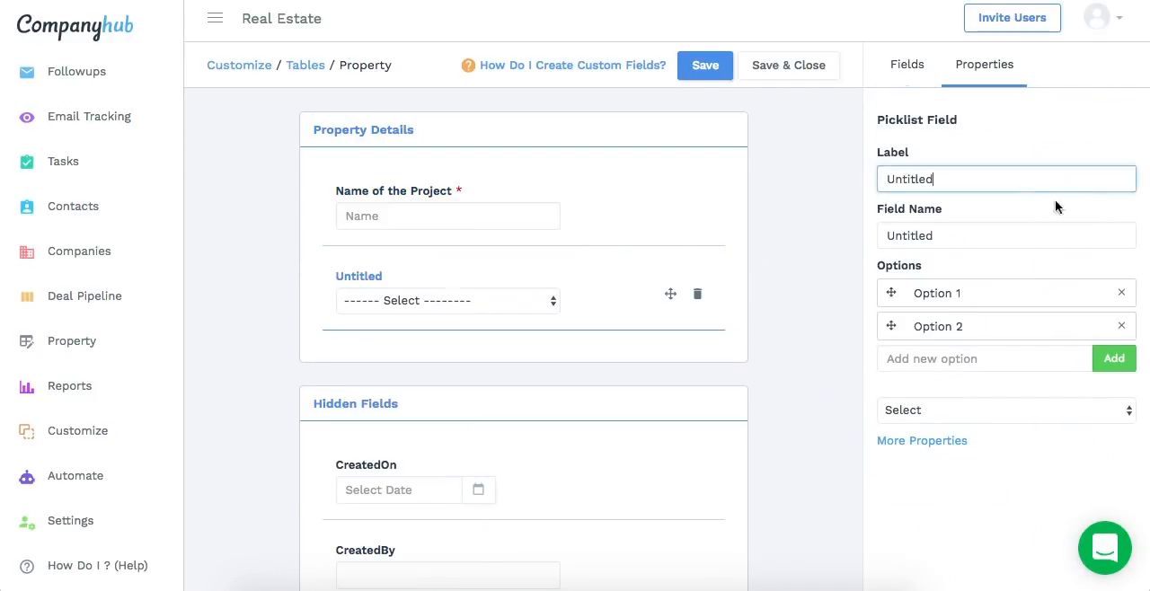
{"action": "key", "text": "ctrl+a"}
{"action": "type", "text": "Stat"}
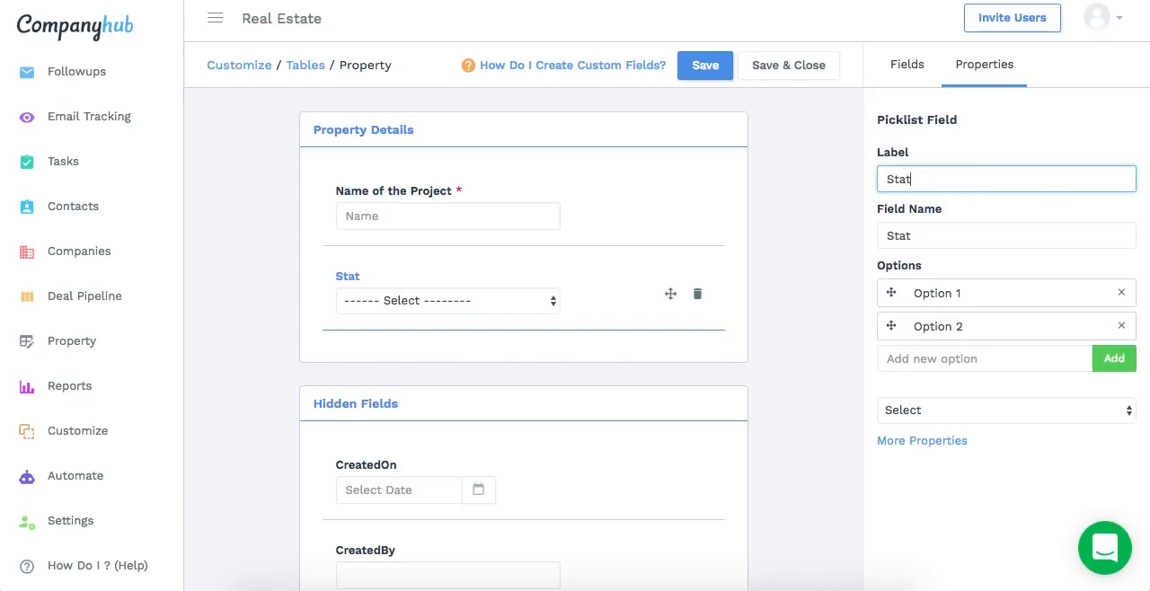
{"action": "type", "text": "us of the Pr"}
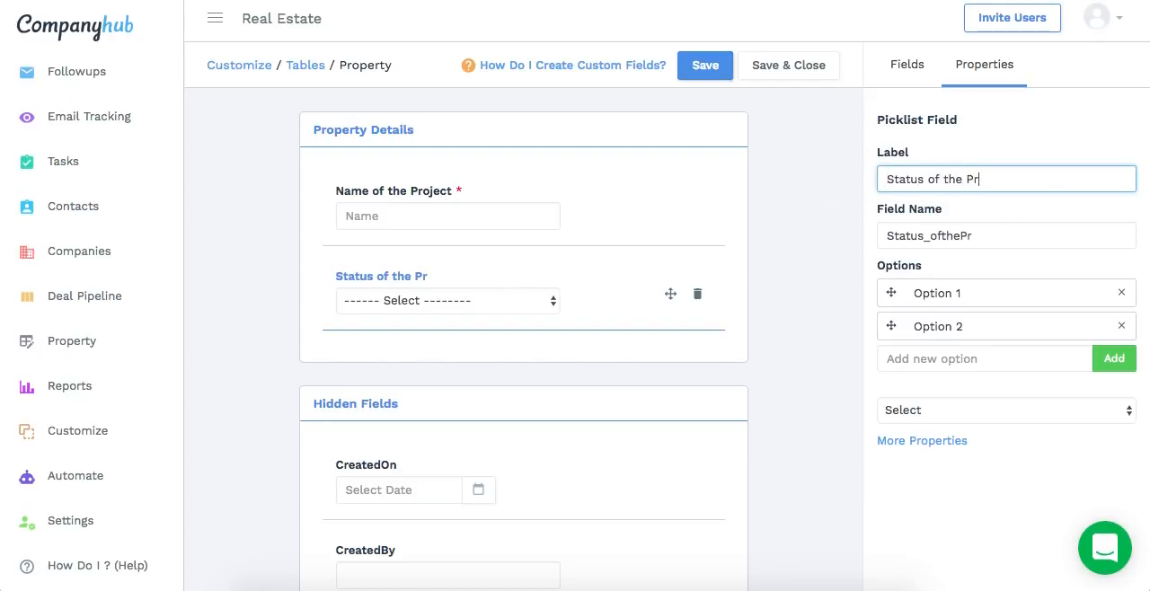
{"action": "type", "text": "oject"}
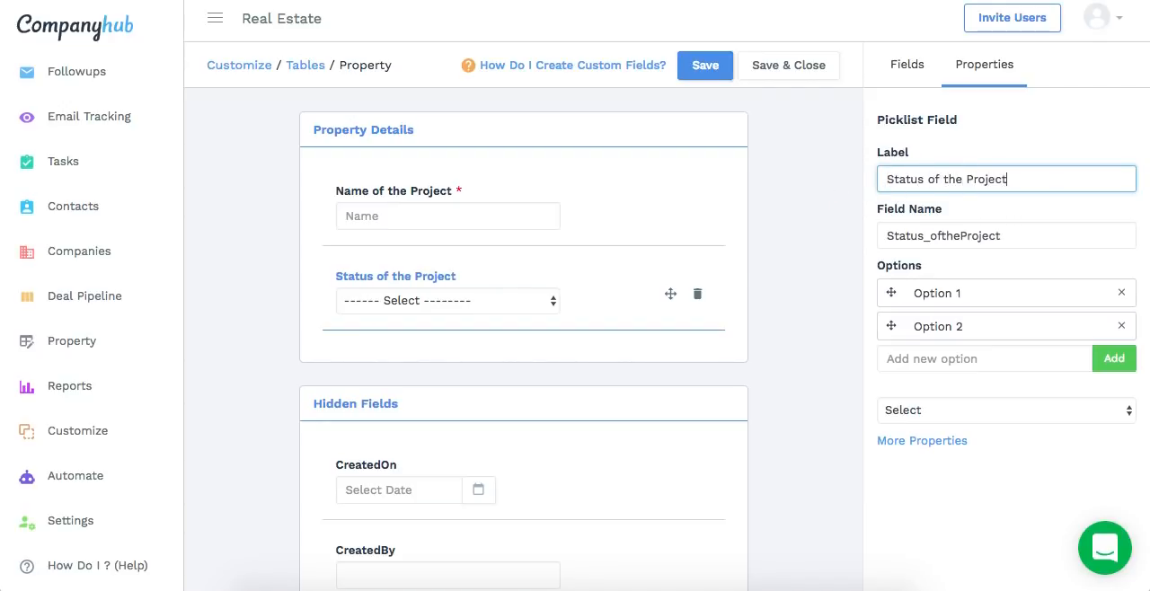
Set the options of the Status of the Project field to Ongoing, Upcoming and Completed
{"action": "triple_click", "coordinate": [967, 294]}
{"action": "type", "text": "Ongoing"}
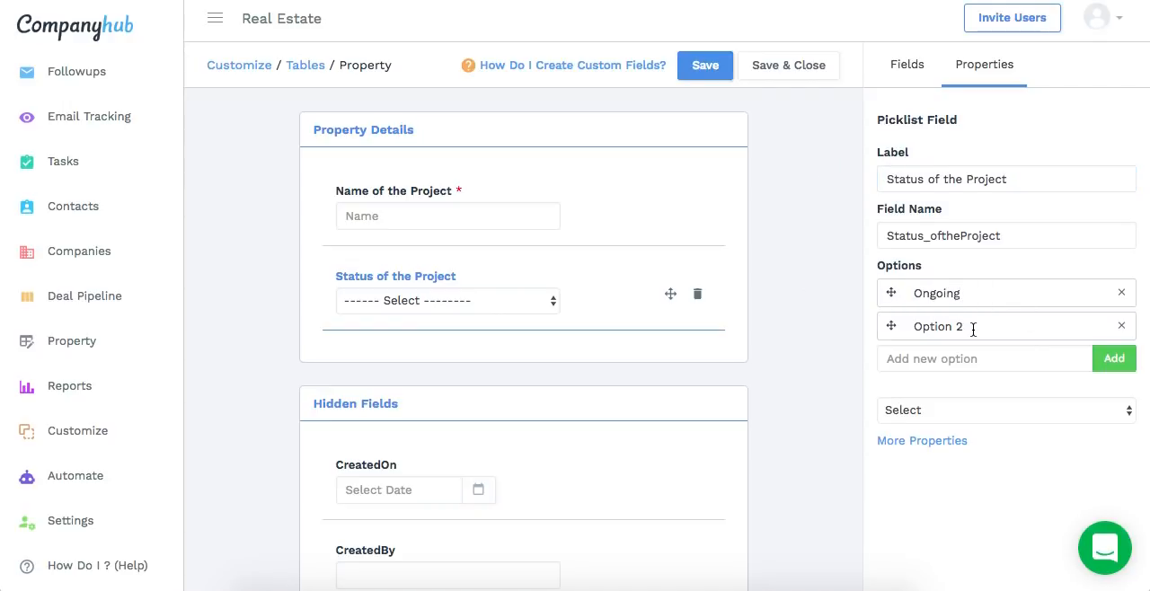
{"action": "triple_click", "coordinate": [973, 329]}
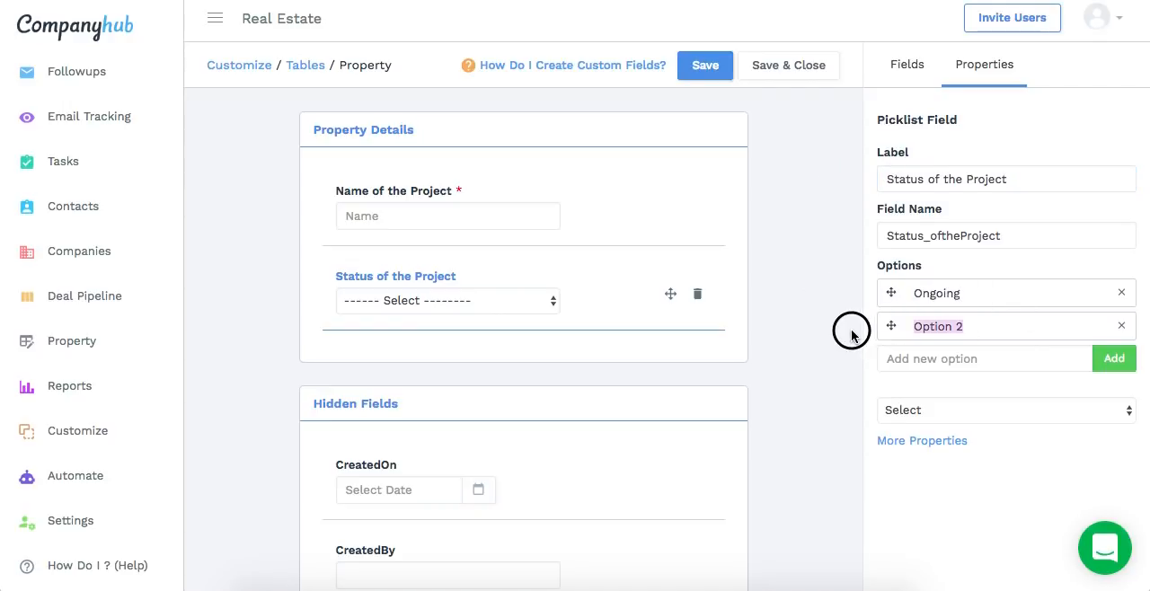
{"action": "type", "text": "Upcoming"}
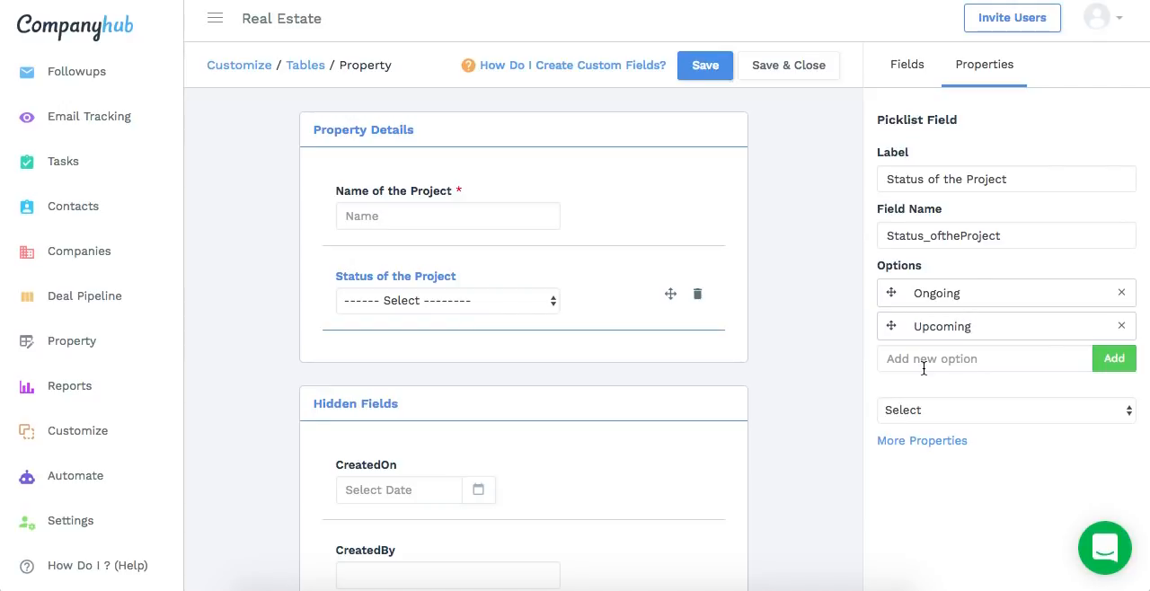
{"action": "left_click", "coordinate": [924, 368]}
{"action": "type", "text": "Completed"}
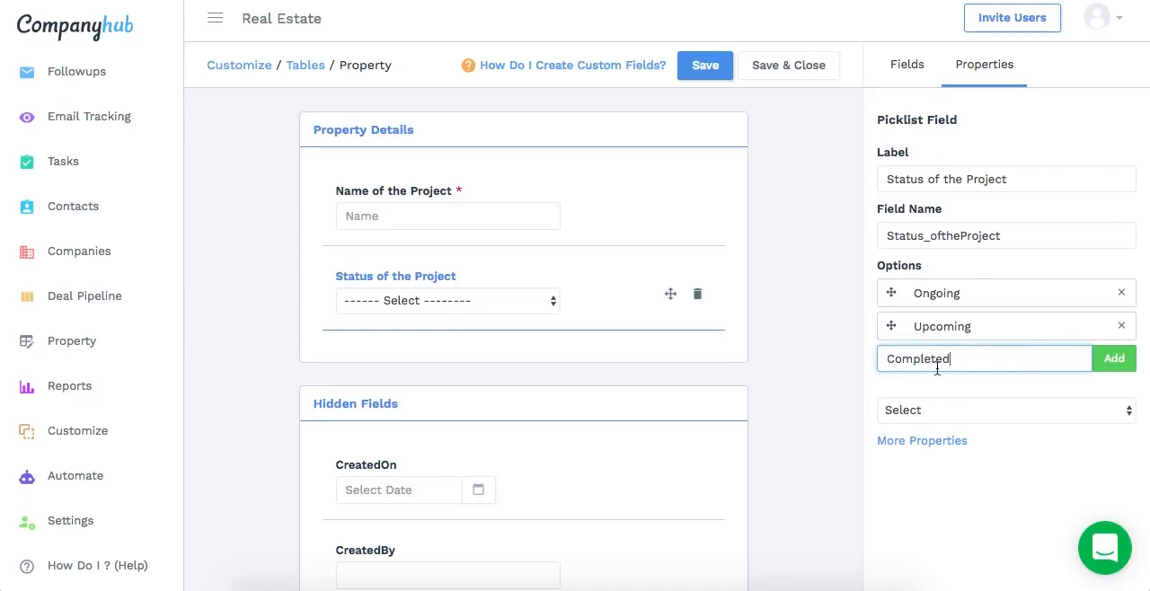
{"action": "left_click", "coordinate": [1113, 358]}
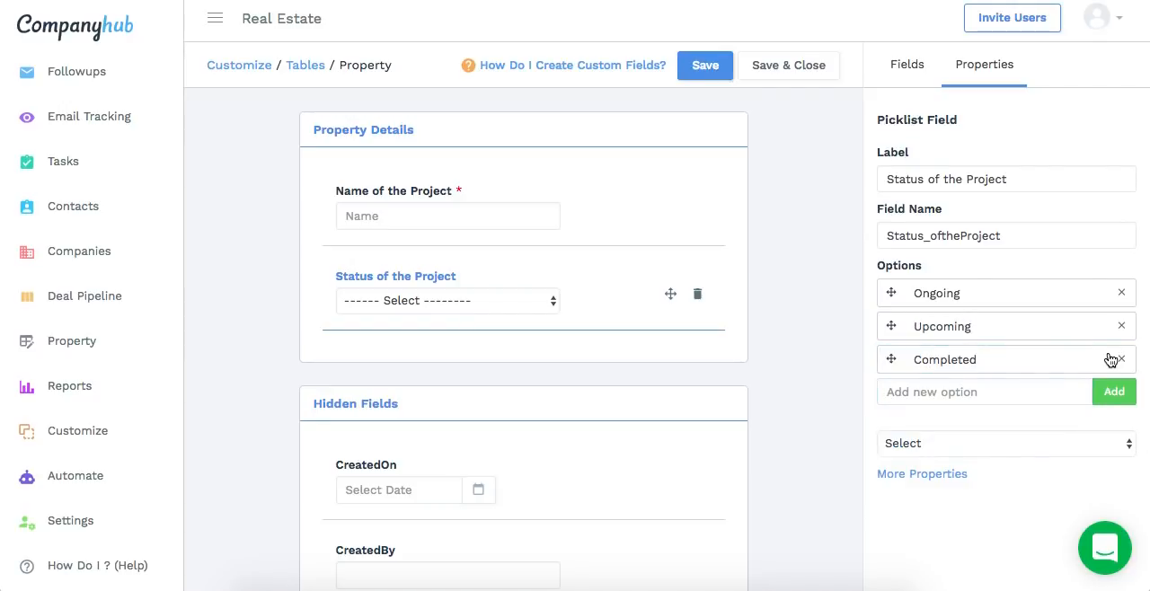
Add a Select Multiple Options field below Status of the Project and label it Flat Types Available
{"action": "left_click", "coordinate": [906, 72]}
{"action": "scroll", "coordinate": [1050, 327], "scroll_direction": "down", "scroll_amount": 3}
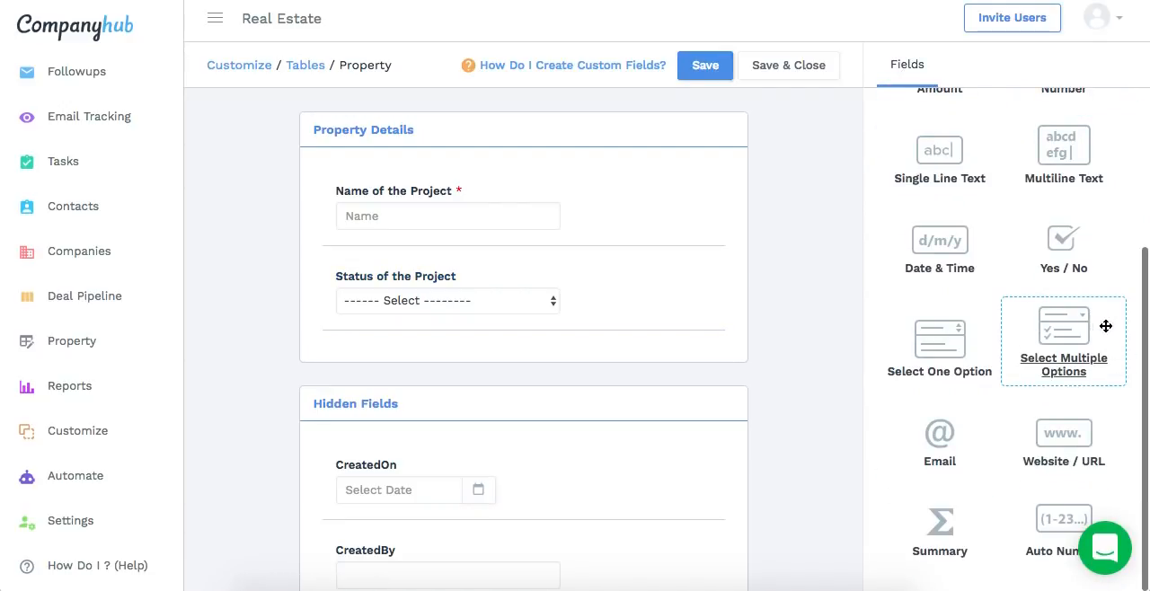
{"action": "left_click_drag", "start_coordinate": [1105, 326], "coordinate": [431, 377]}
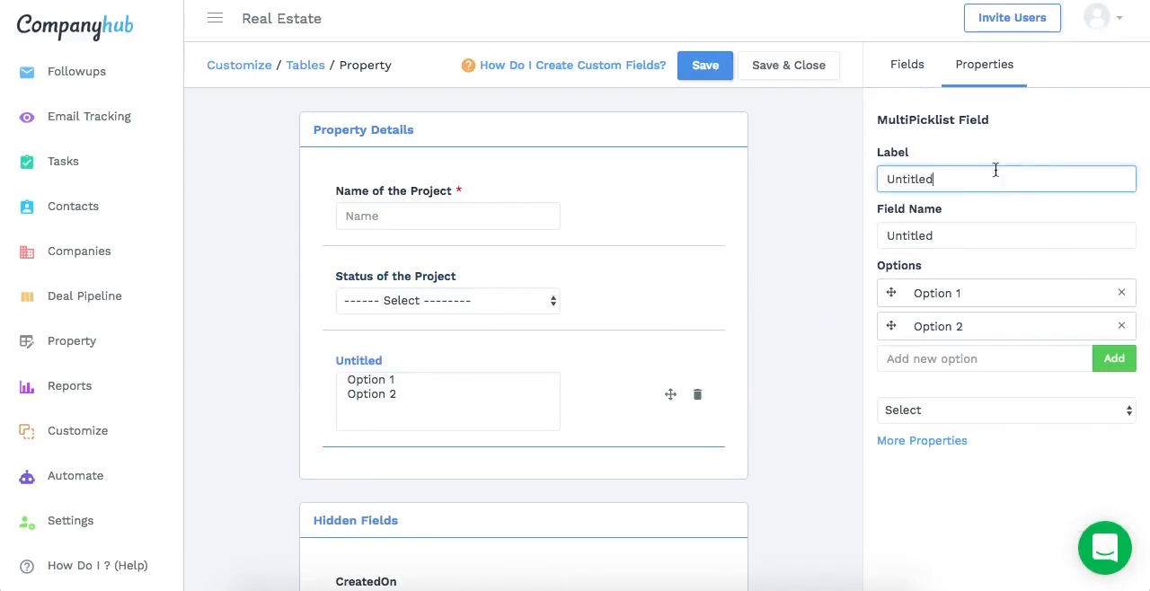
{"action": "key", "text": "ctrl+a"}
{"action": "type", "text": "Flat "}
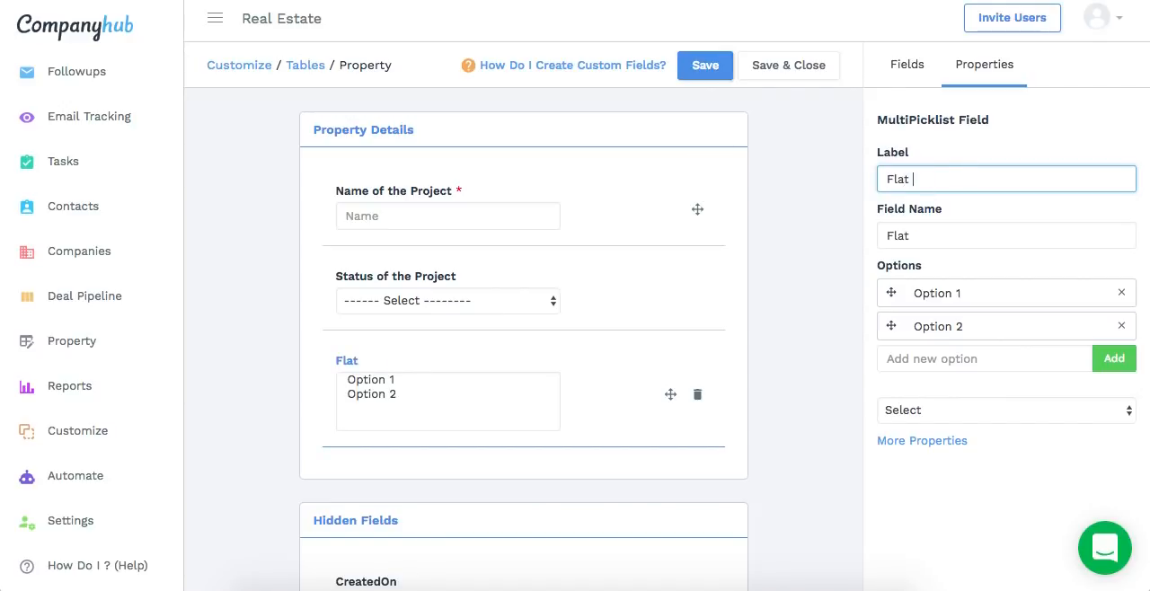
{"action": "type", "text": "Types Available"}
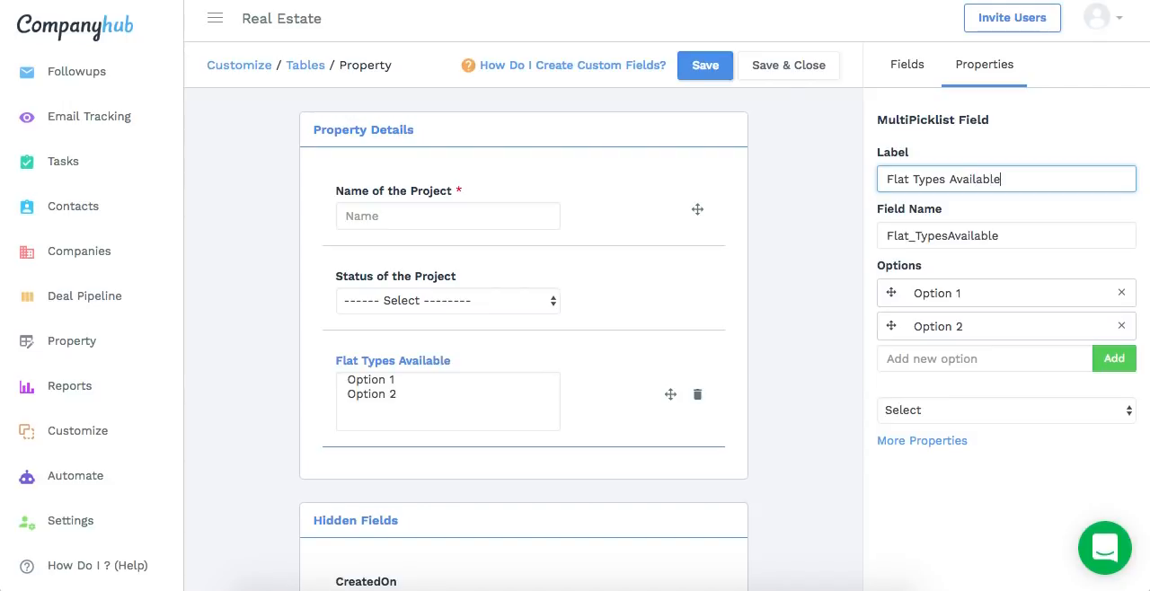
Set the options of the Flat Types Available field to 2 BHK and 3 BHK
{"action": "left_click_drag", "start_coordinate": [987, 301], "coordinate": [785, 287]}
{"action": "type", "text": "@ B"}
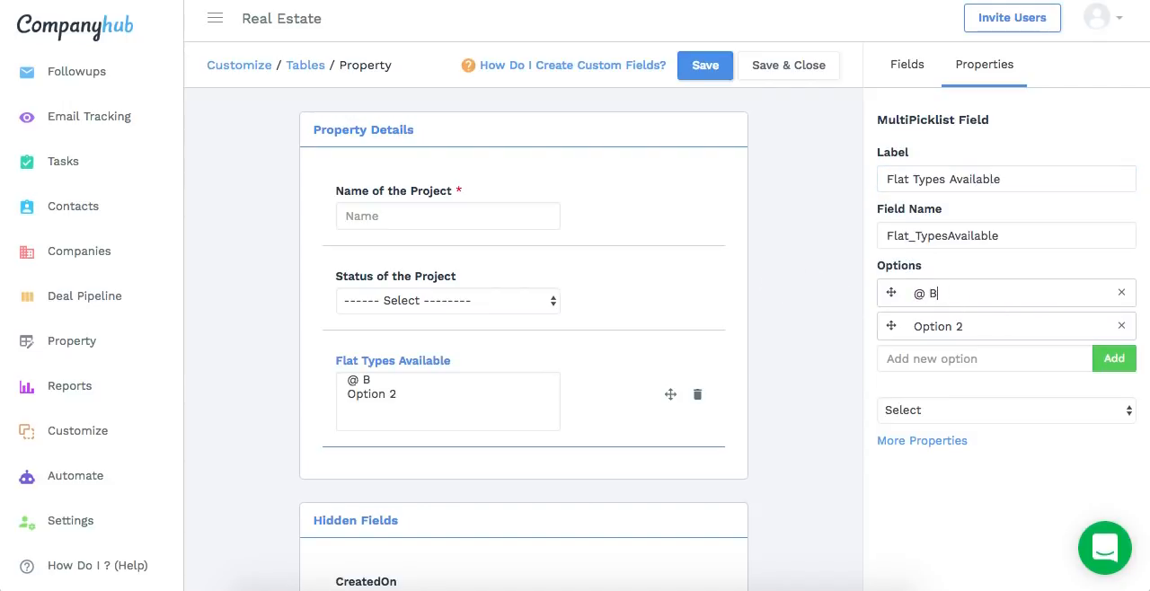
{"action": "type", "text": "HK"}
{"action": "key", "text": "BackSpace"}
{"action": "type", "text": "2"}
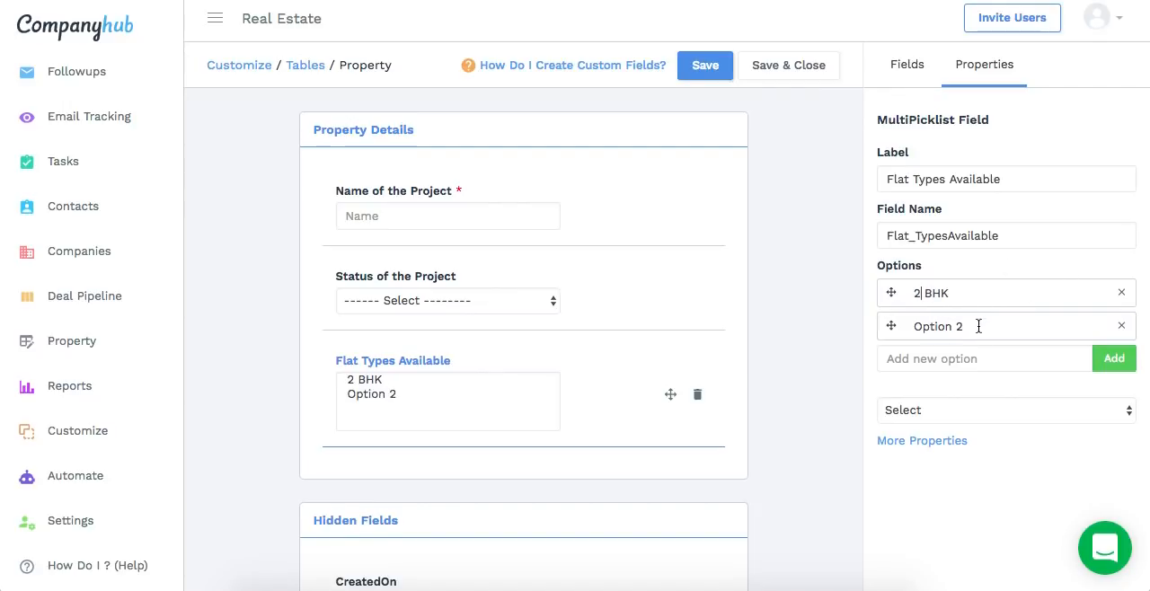
{"action": "left_click_drag", "start_coordinate": [978, 327], "coordinate": [823, 300]}
{"action": "type", "text": "3 B"}
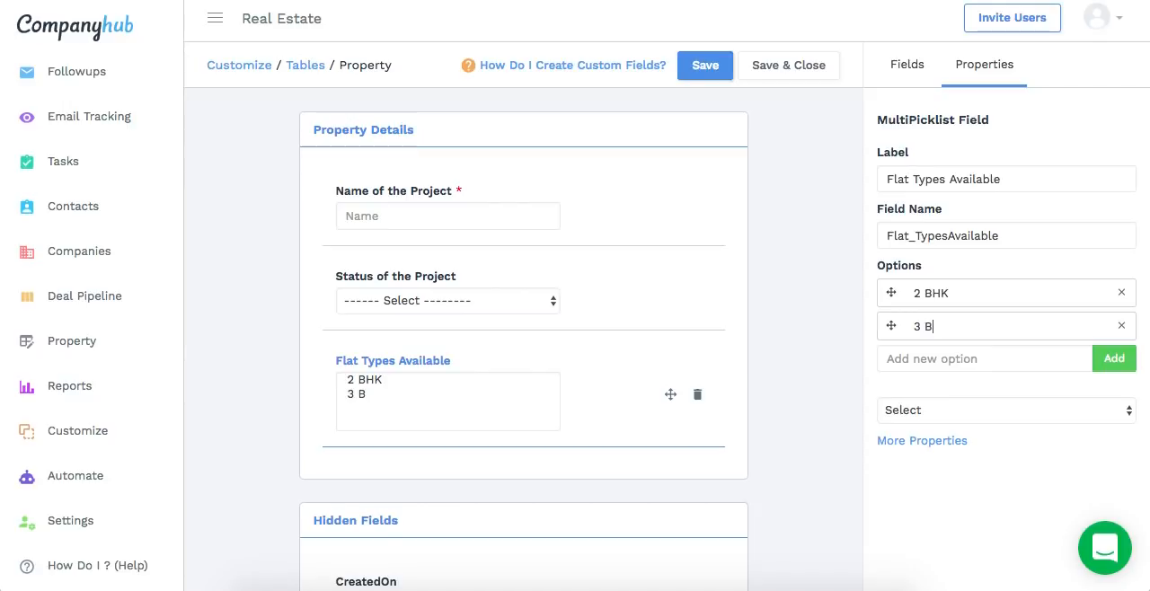
{"action": "type", "text": "HK"}
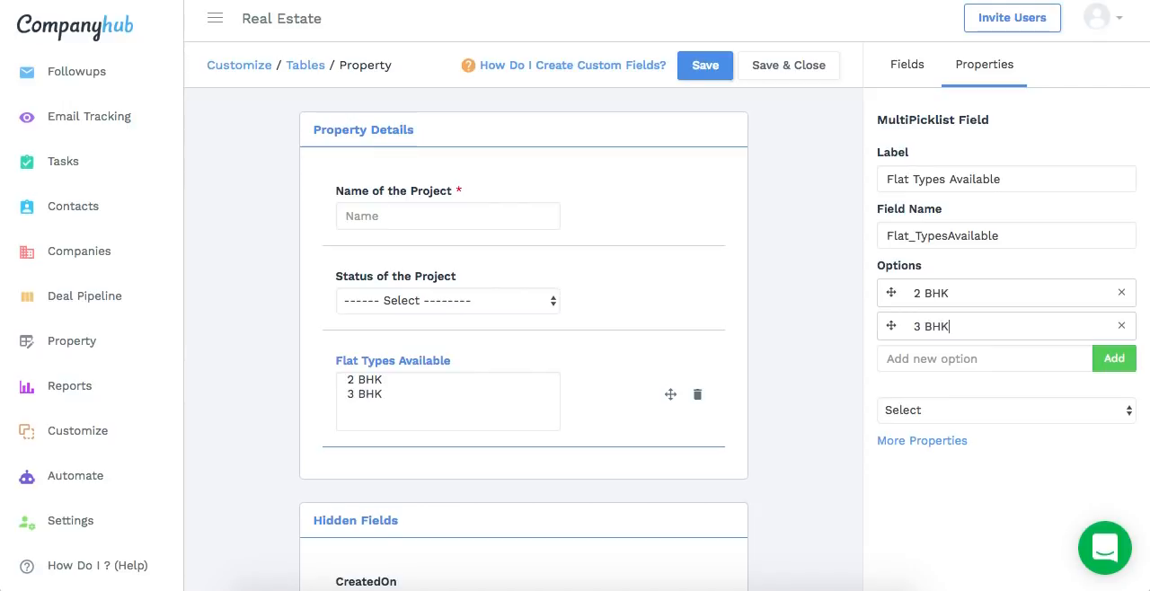
Add an association field labelled Contact below Flat Types Available, relate it to the Contact table, and save and close the layout
{"action": "left_click", "coordinate": [898, 62]}
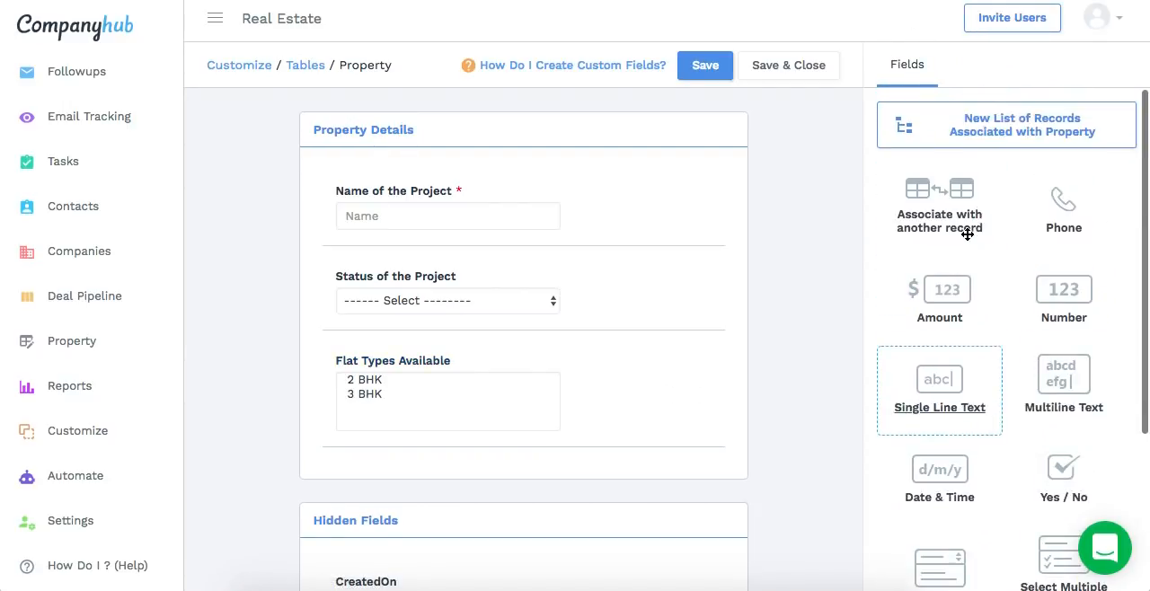
{"action": "mouse_move", "coordinate": [937, 227]}
{"action": "left_mouse_down"}
{"action": "mouse_move", "coordinate": [555, 410]}
{"action": "mouse_move", "coordinate": [481, 486]}
{"action": "left_mouse_up"}
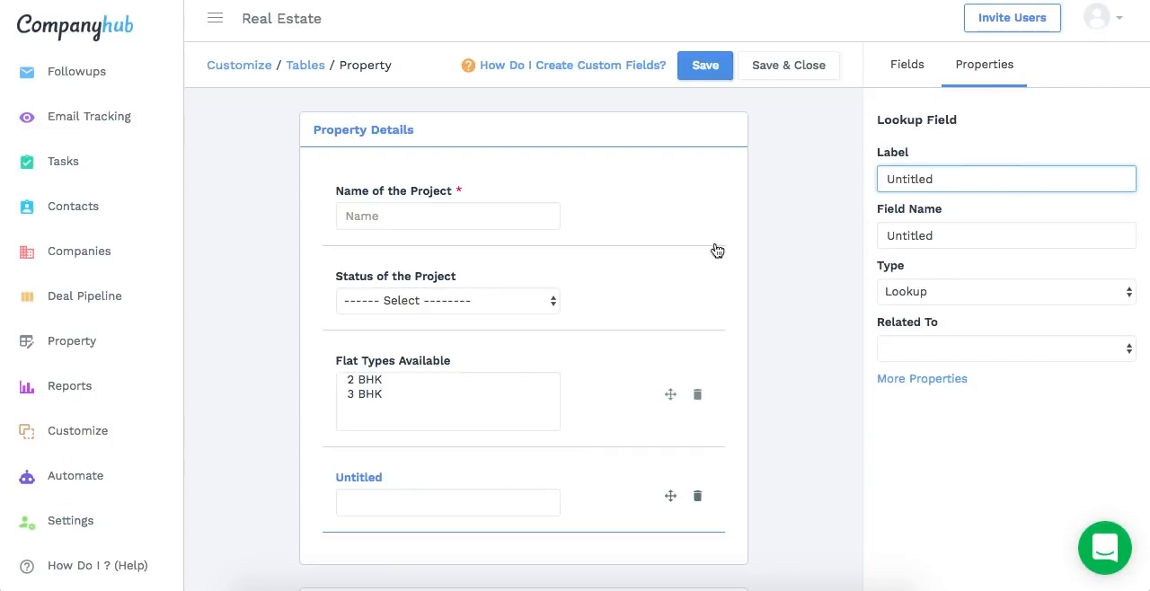
{"action": "left_click_drag", "start_coordinate": [980, 180], "coordinate": [836, 184]}
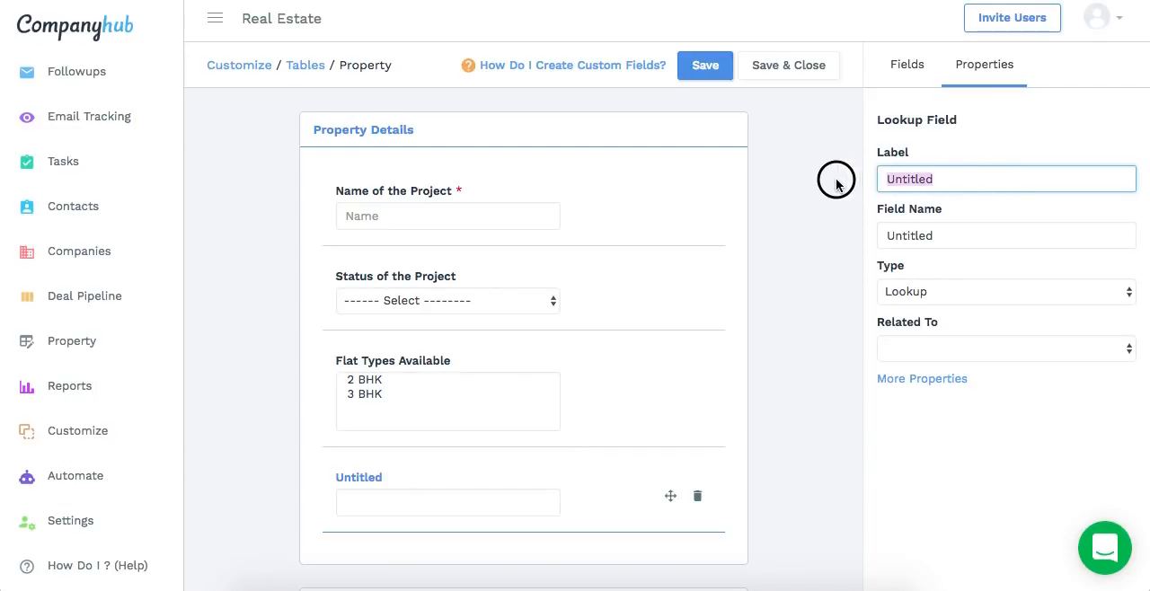
{"action": "type", "text": "Contact"}
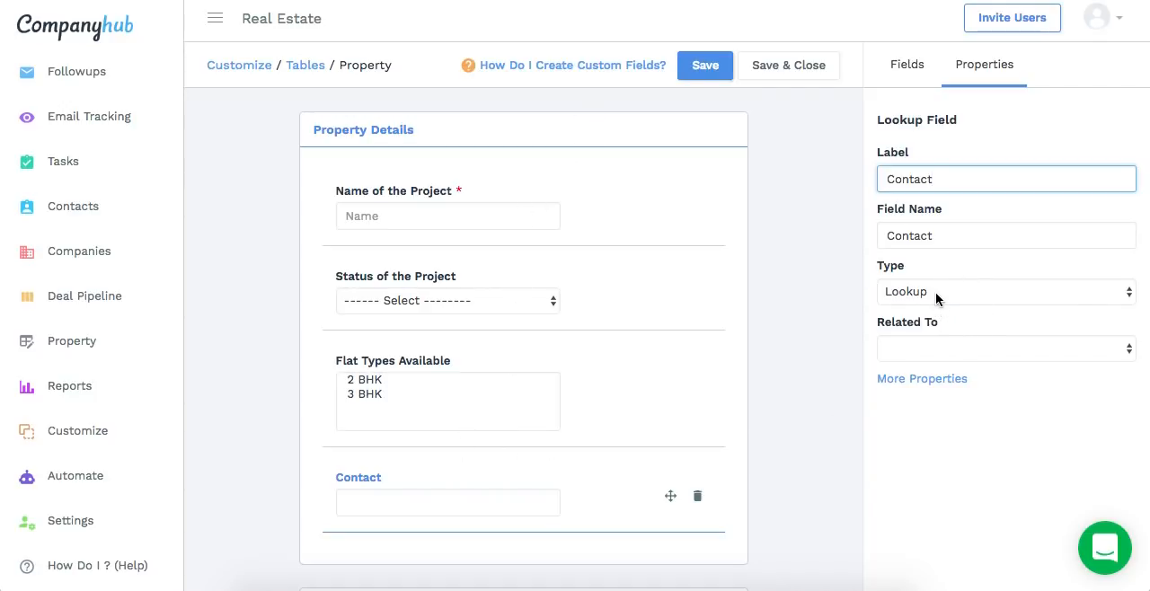
{"action": "left_click", "coordinate": [942, 353]}
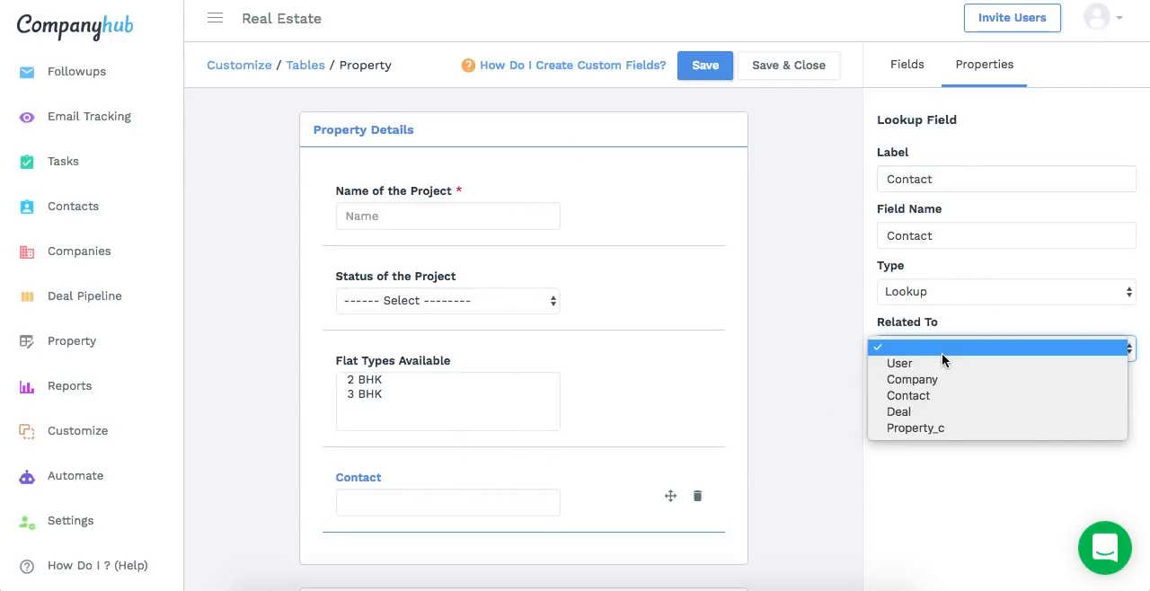
{"action": "left_click", "coordinate": [926, 403]}
{"action": "left_click", "coordinate": [783, 66]}
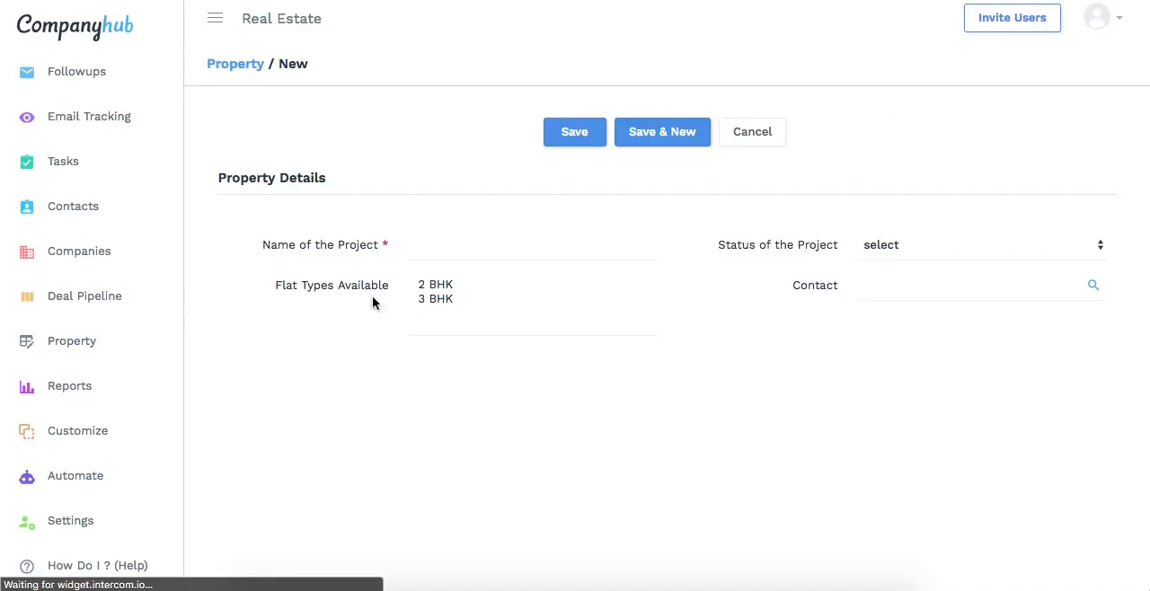
Quick-add a property named Royale with status Ongoing, flat types 2 BHK and 3 BHK, and the third listed contact
{"action": "left_click", "coordinate": [63, 352]}
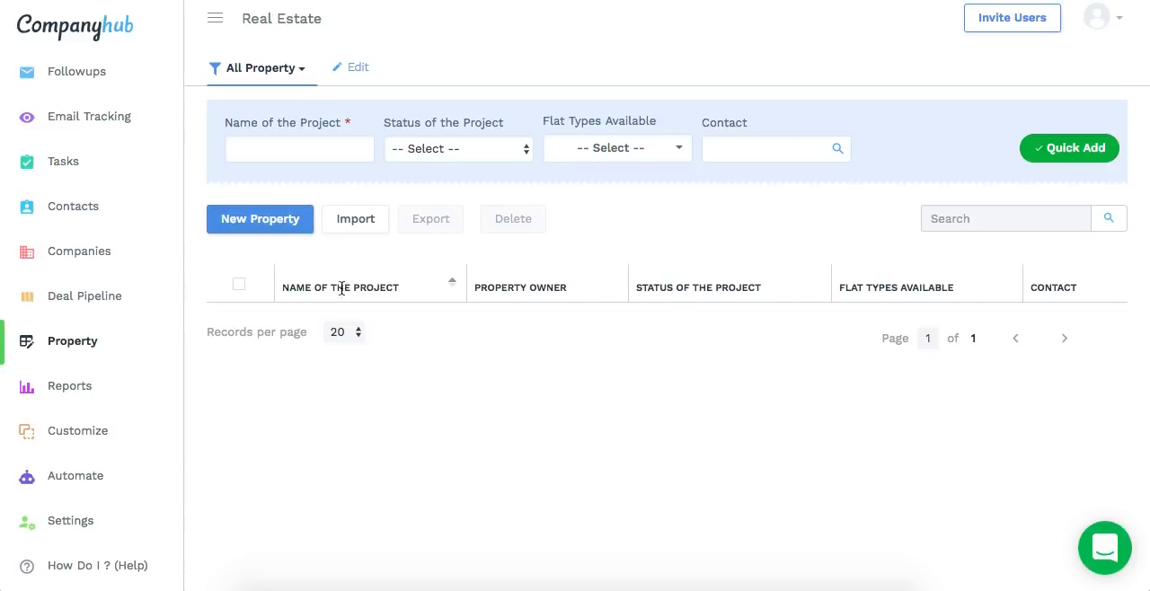
{"action": "left_click_drag", "start_coordinate": [325, 286], "coordinate": [1043, 286]}
{"action": "left_click", "coordinate": [252, 149]}
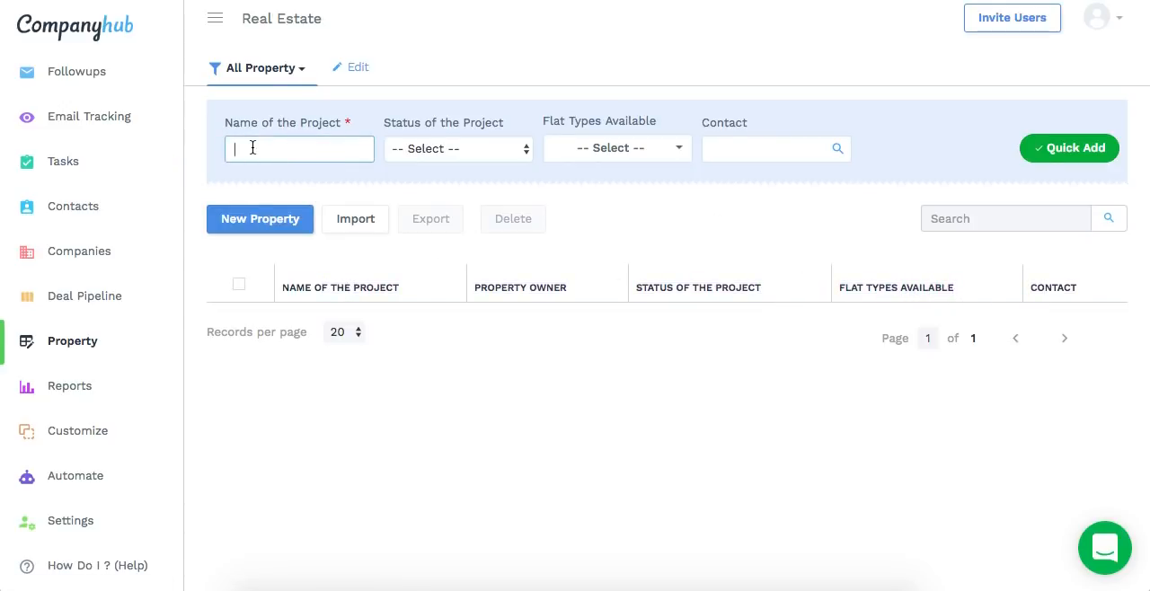
{"action": "left_click", "coordinate": [420, 149]}
{"action": "left_click", "coordinate": [427, 165]}
{"action": "left_click", "coordinate": [577, 156]}
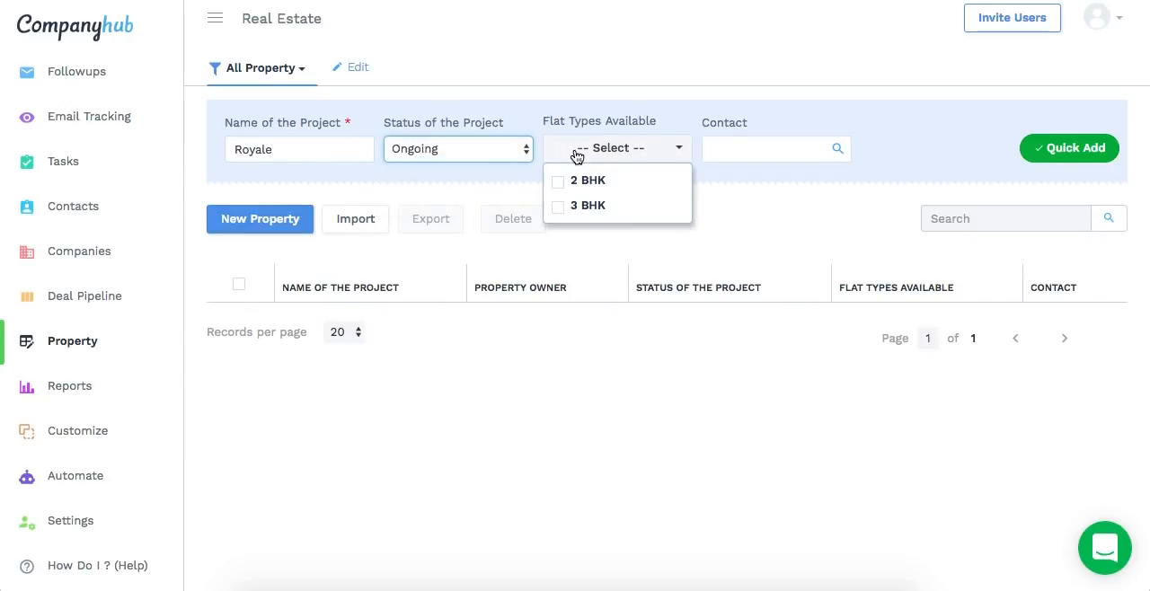
{"action": "left_click", "coordinate": [579, 181]}
{"action": "left_click", "coordinate": [584, 206]}
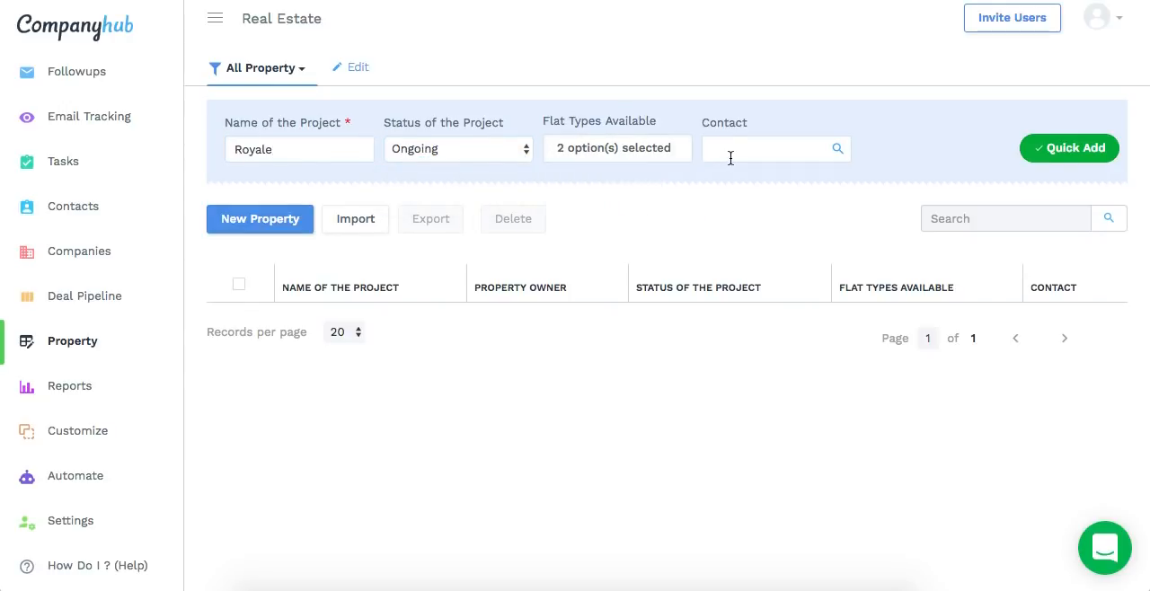
{"action": "left_click", "coordinate": [737, 148]}
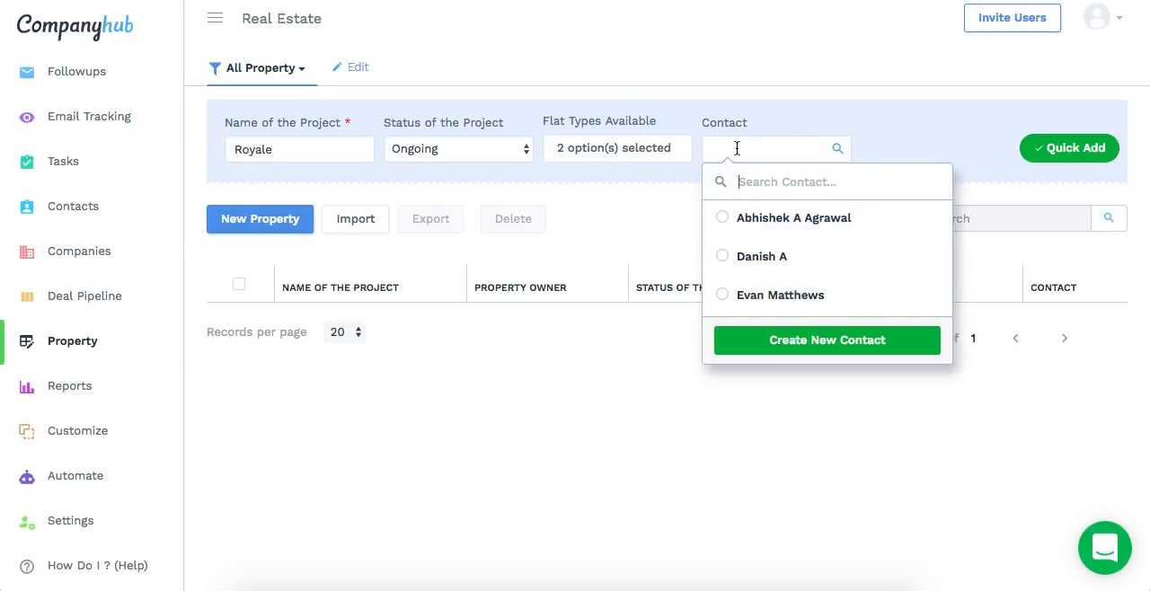
{"action": "left_click", "coordinate": [775, 295]}
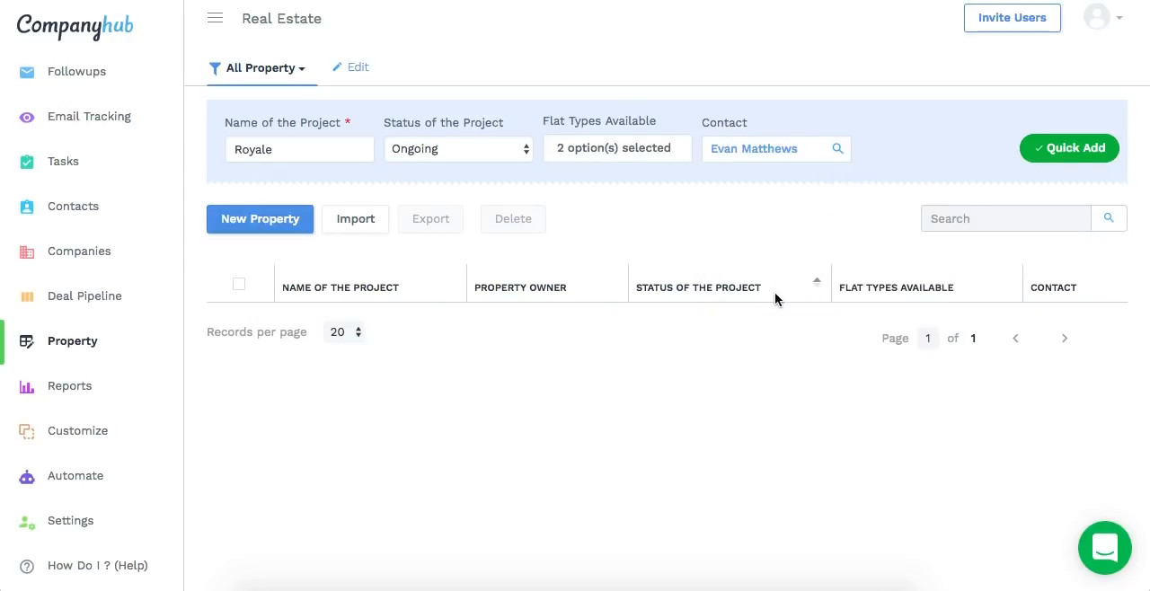
{"action": "left_click", "coordinate": [1056, 149]}
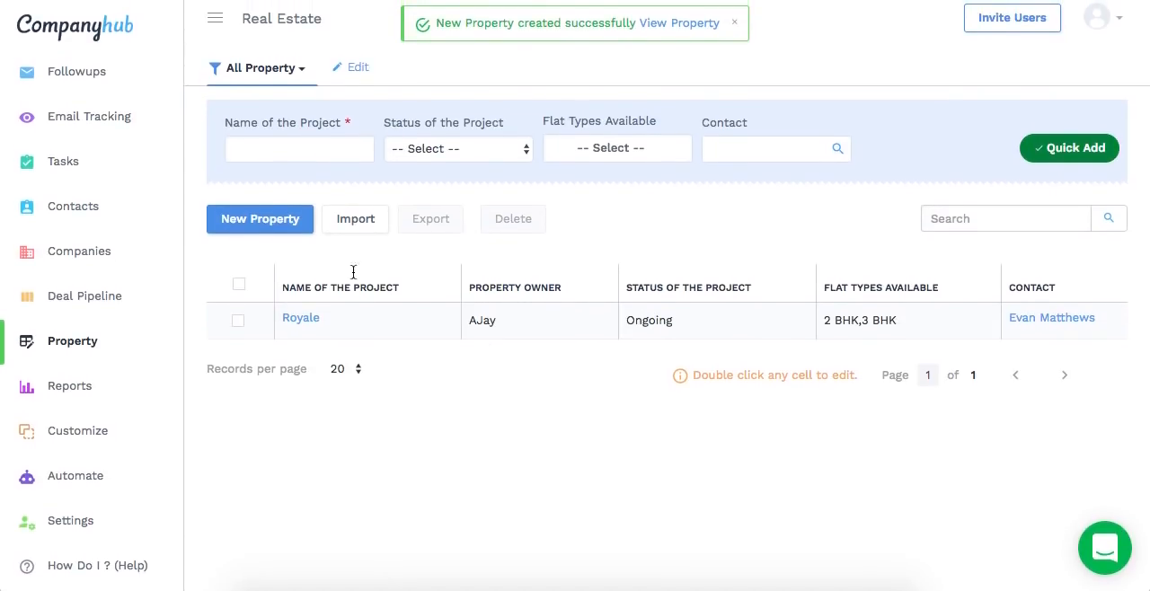
Quick-add a property named Grandeuere with status Upcoming, flat type 3 BHK, and the first listed contact
{"action": "left_click", "coordinate": [310, 148]}
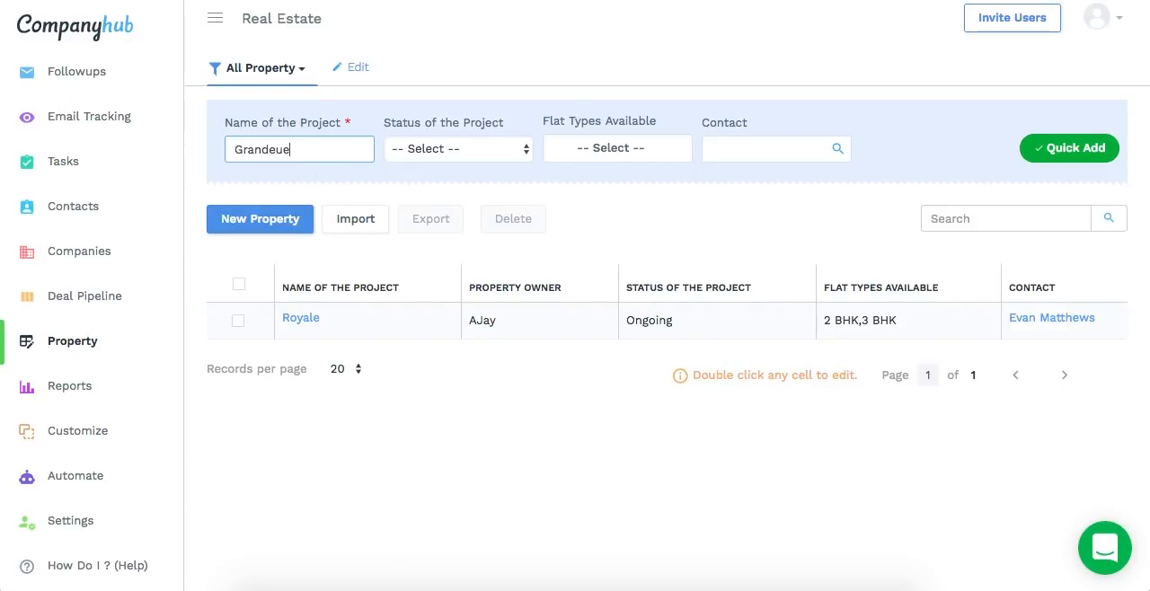
{"action": "left_click", "coordinate": [437, 149]}
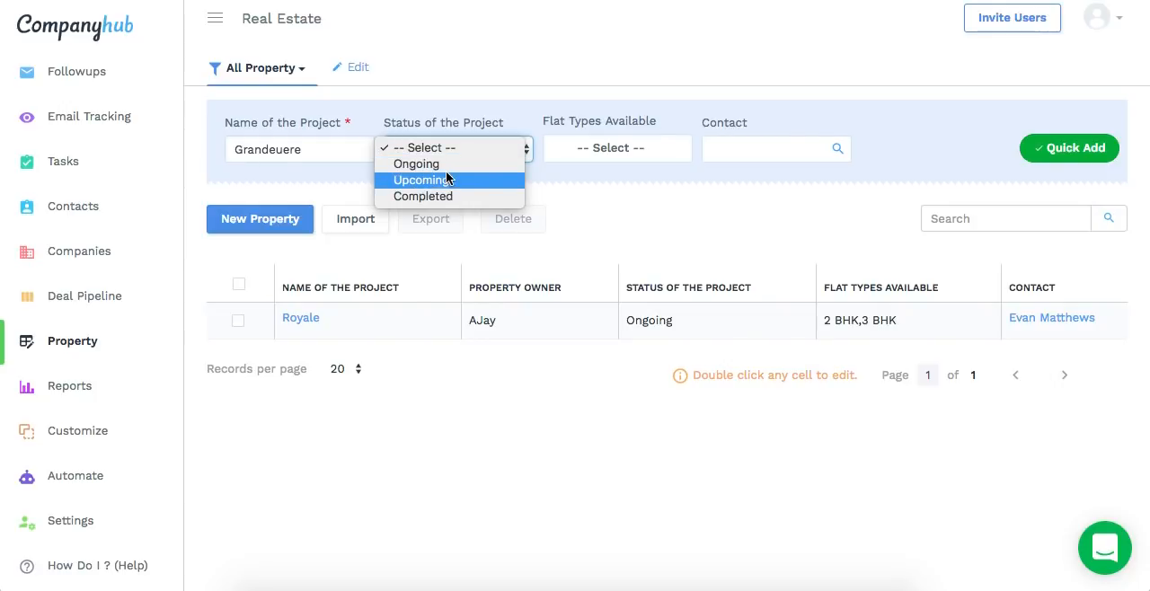
{"action": "left_click", "coordinate": [447, 179]}
{"action": "left_click", "coordinate": [581, 149]}
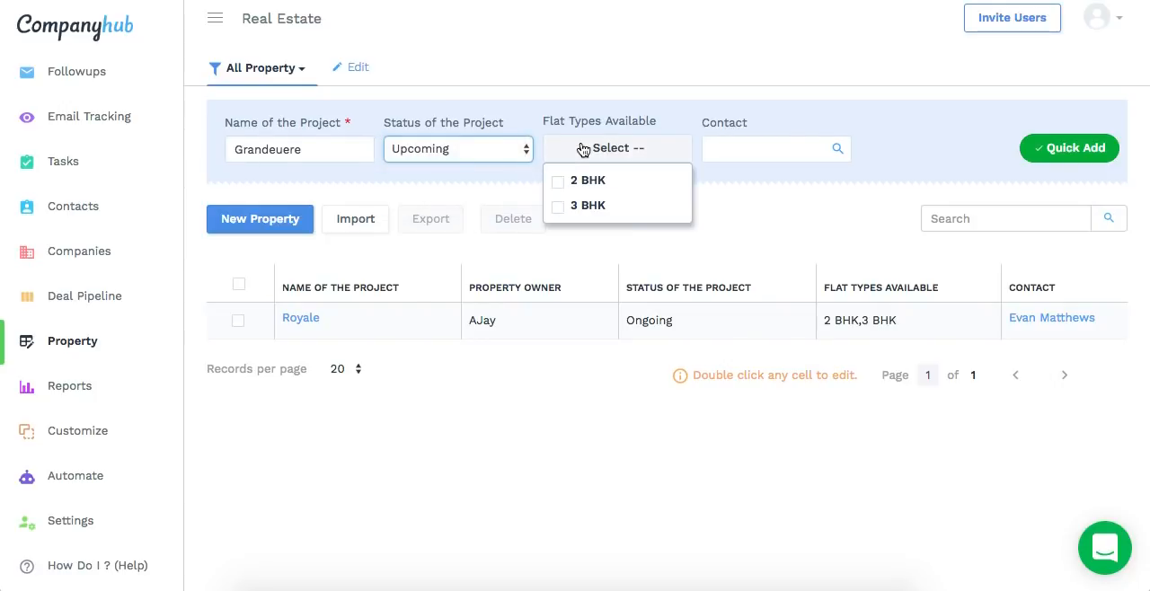
{"action": "left_click", "coordinate": [585, 206]}
{"action": "left_click", "coordinate": [748, 148]}
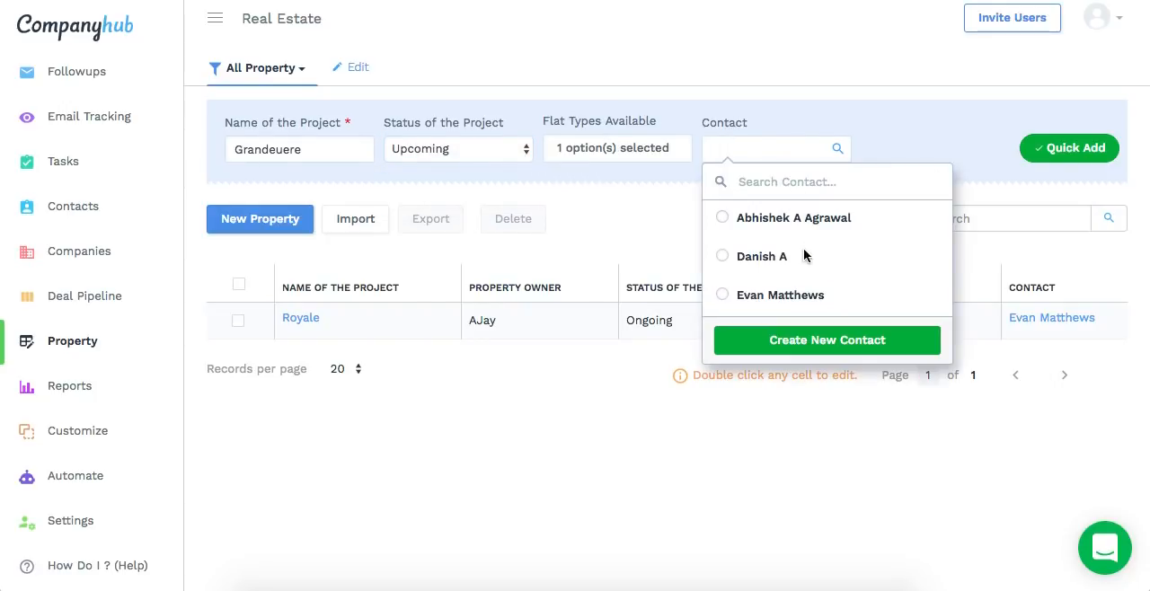
{"action": "left_click", "coordinate": [780, 220]}
{"action": "left_click", "coordinate": [1069, 148]}
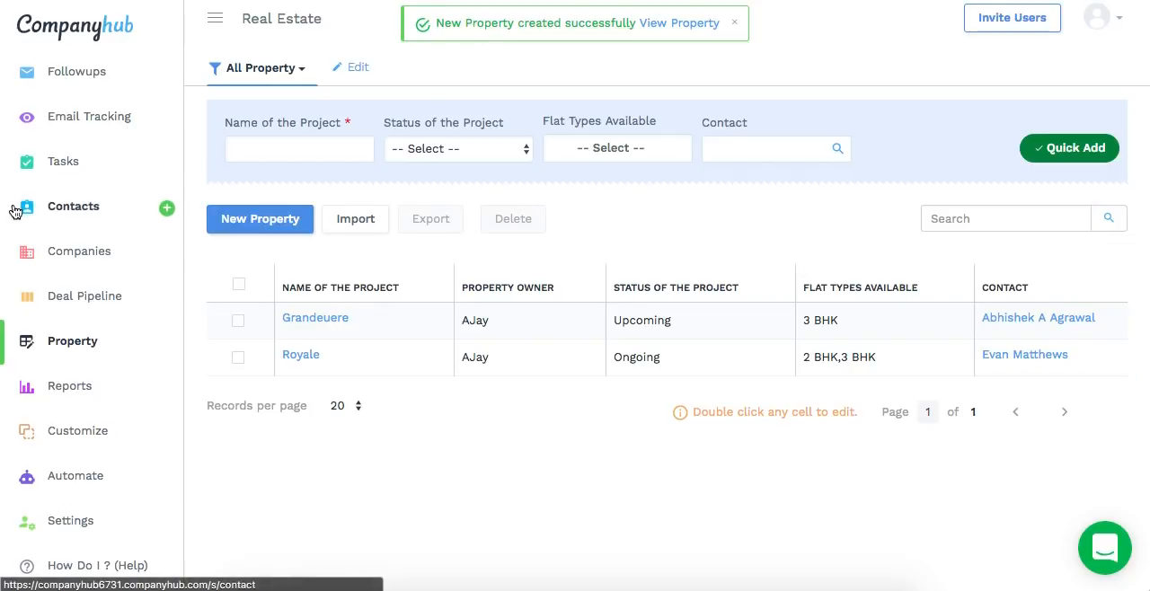
Open the contact record linked to Grandeuere and view its associated property records
{"action": "left_click", "coordinate": [73, 214]}
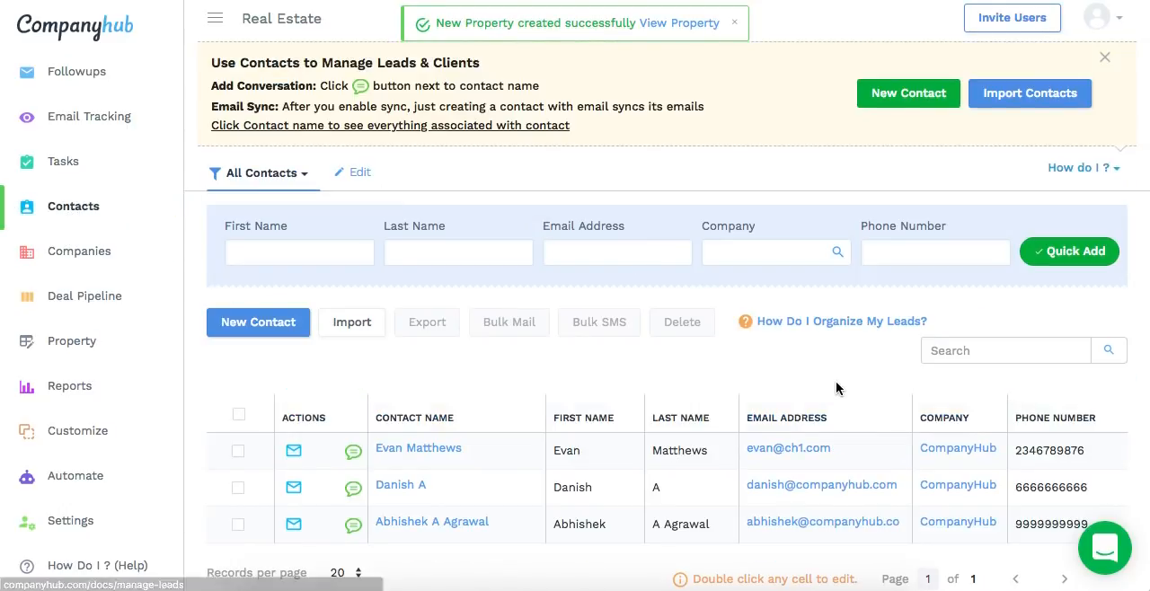
{"action": "scroll", "coordinate": [836, 381], "scroll_direction": "down", "scroll_amount": 2}
{"action": "left_click", "coordinate": [837, 388]}
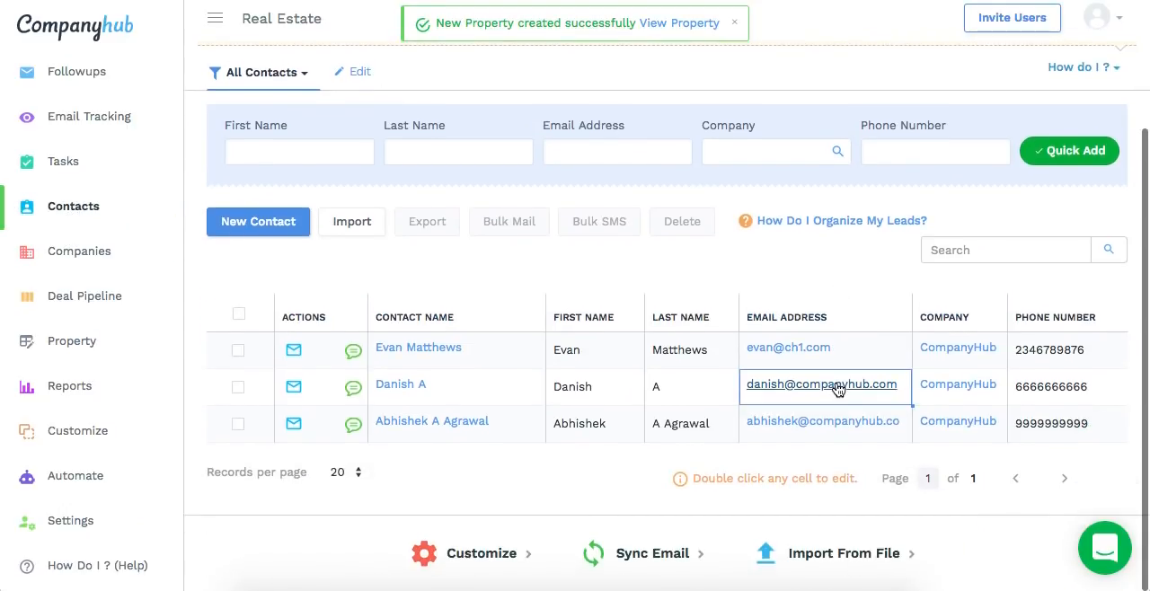
{"action": "left_click", "coordinate": [419, 421]}
{"action": "left_click", "coordinate": [1081, 69]}
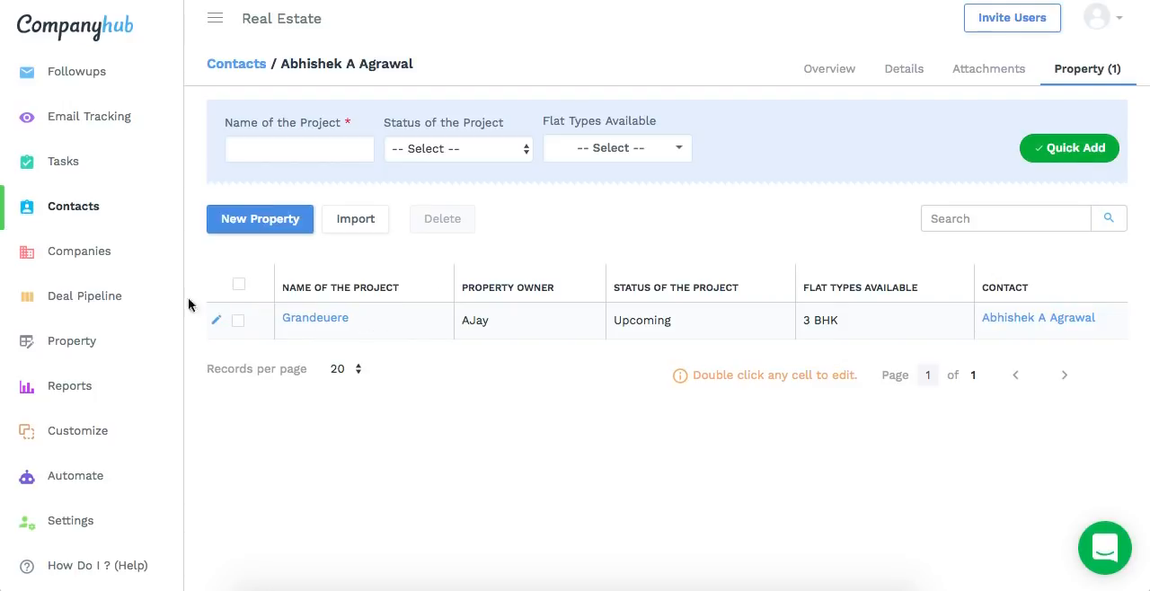
Review the contacts list and compare it with the Property records list
{"action": "left_click", "coordinate": [80, 218]}
{"action": "scroll", "coordinate": [482, 444], "scroll_direction": "down", "scroll_amount": 2}
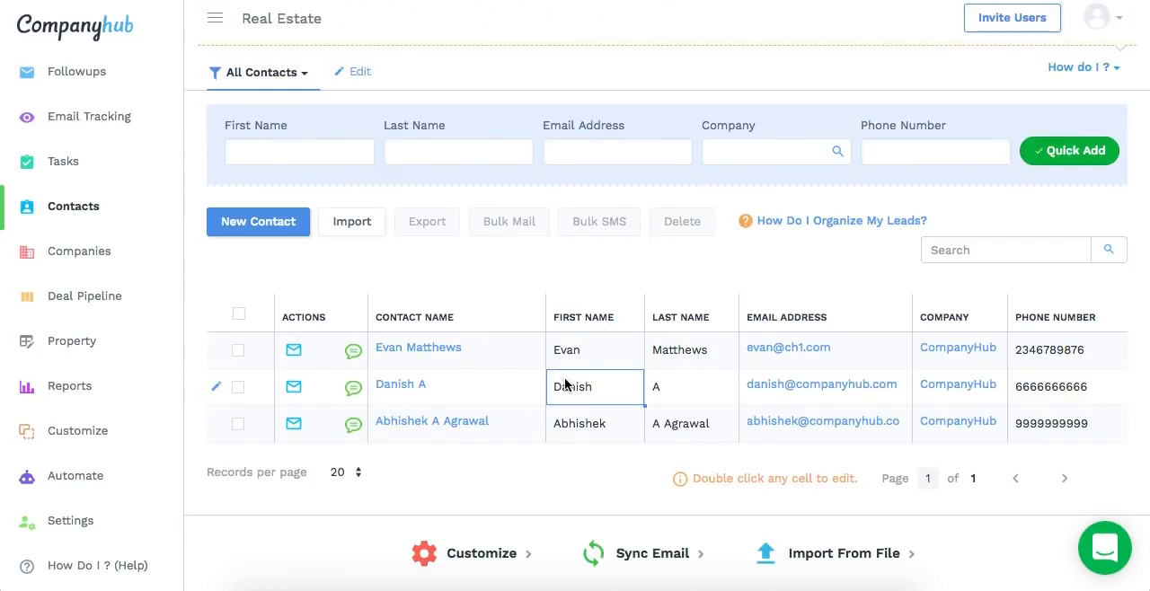
{"action": "left_click", "coordinate": [81, 340]}
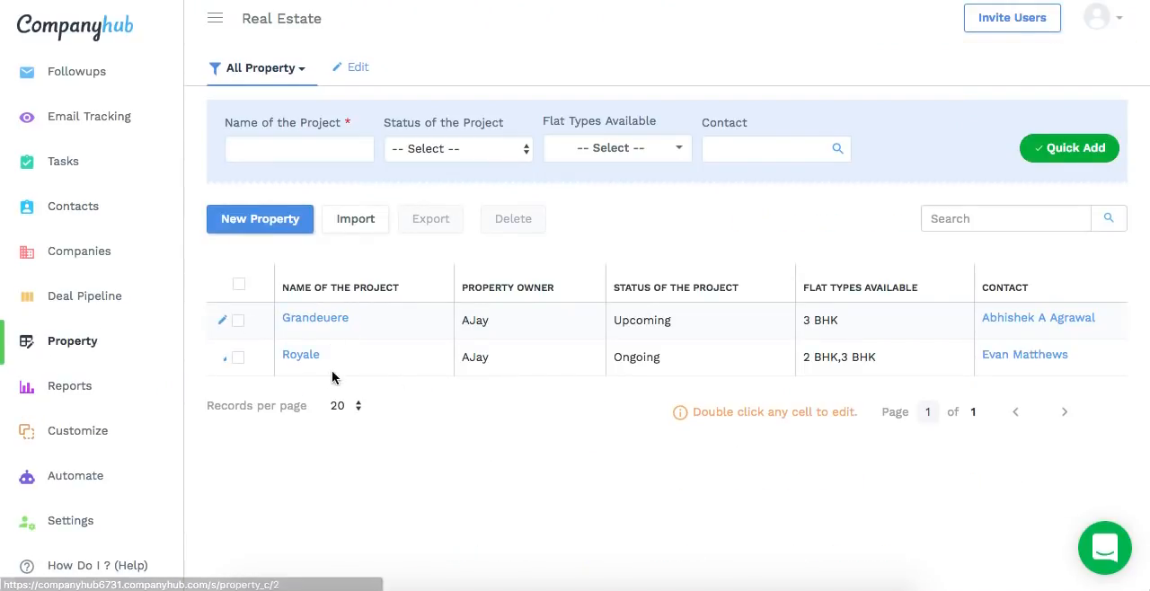
{"action": "left_click", "coordinate": [73, 208]}
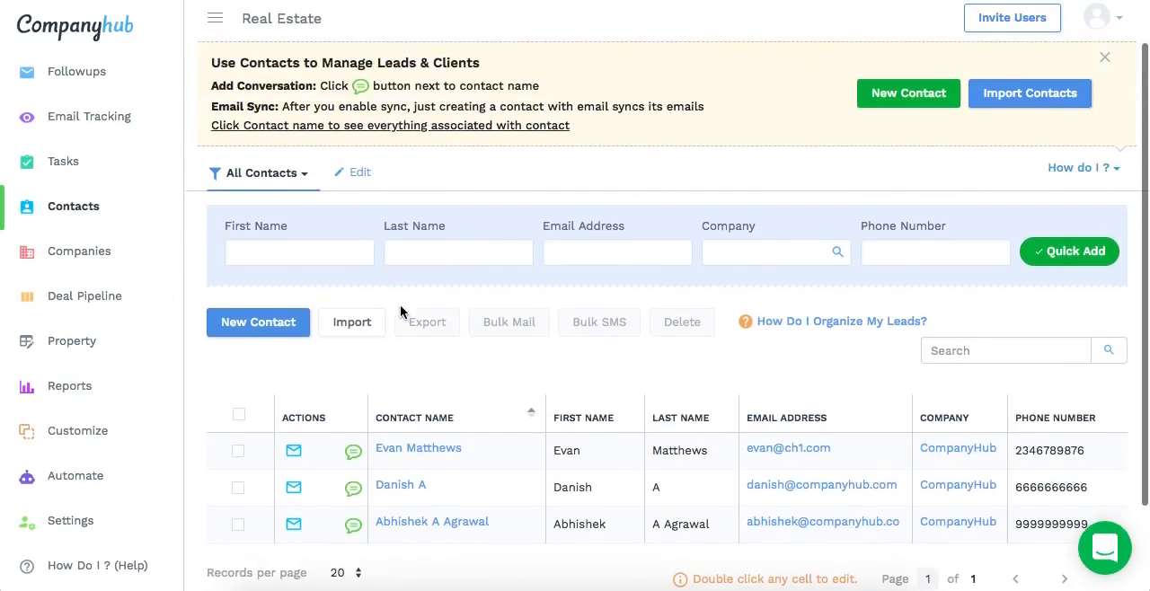
{"action": "scroll", "coordinate": [454, 540], "scroll_direction": "down", "scroll_amount": 1}
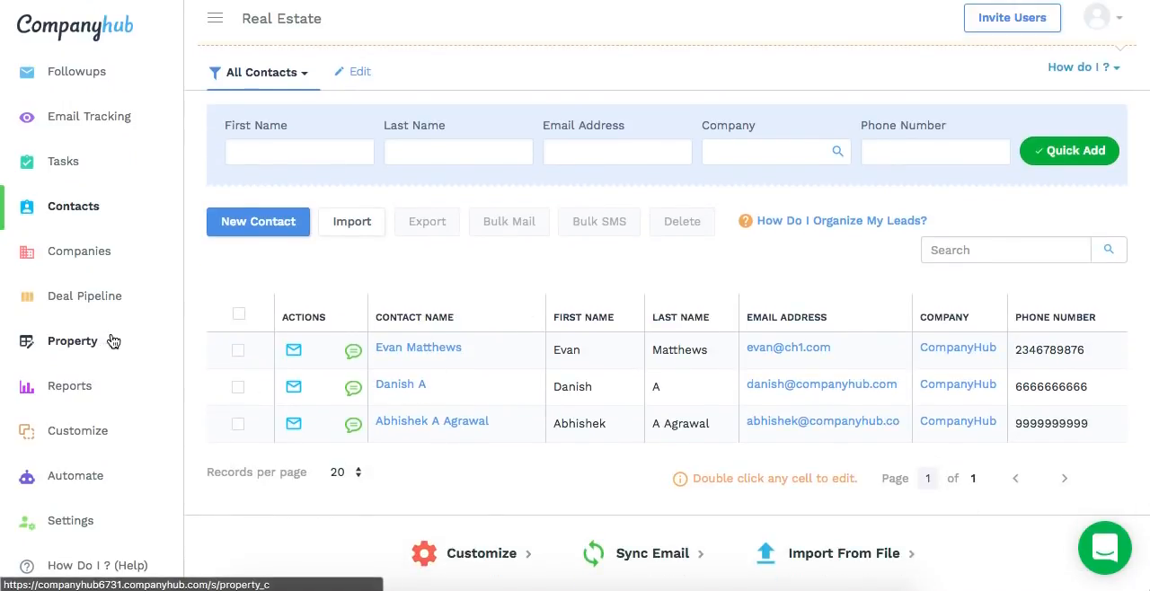
Customize the fields of the Contact table and add an association field below Last Name
{"action": "left_click", "coordinate": [81, 435]}
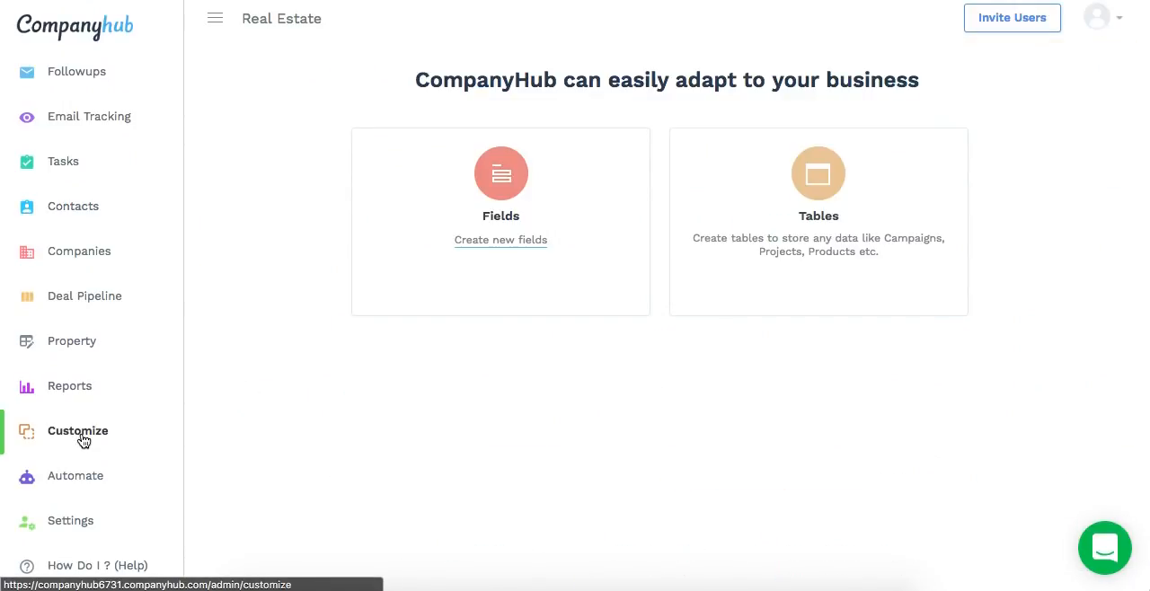
{"action": "left_click", "coordinate": [496, 243]}
{"action": "left_click", "coordinate": [491, 278]}
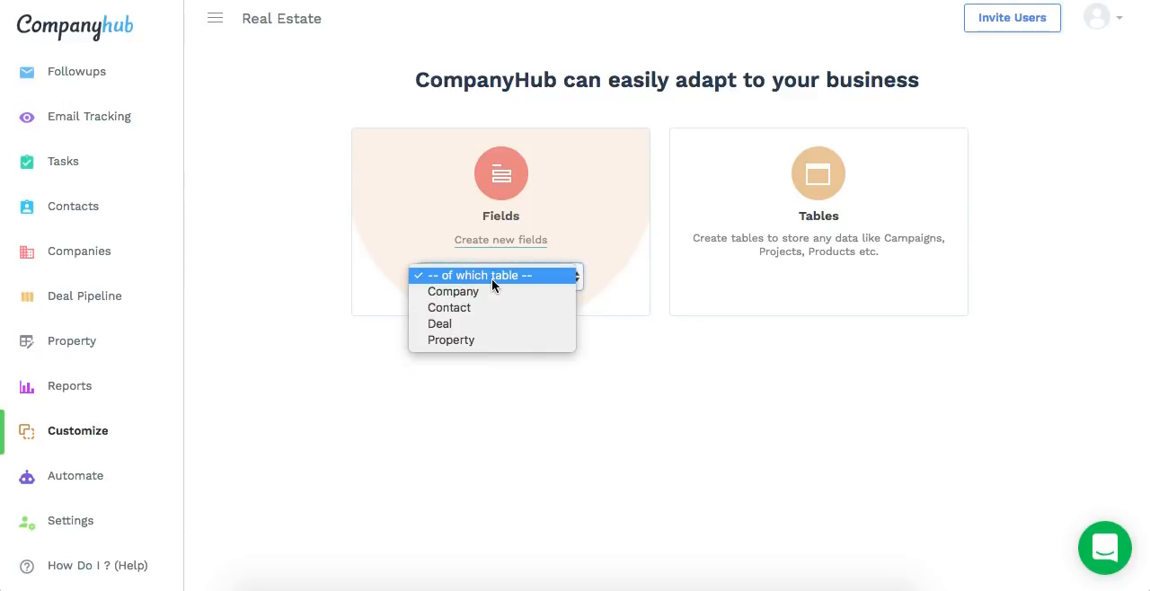
{"action": "left_click", "coordinate": [469, 309]}
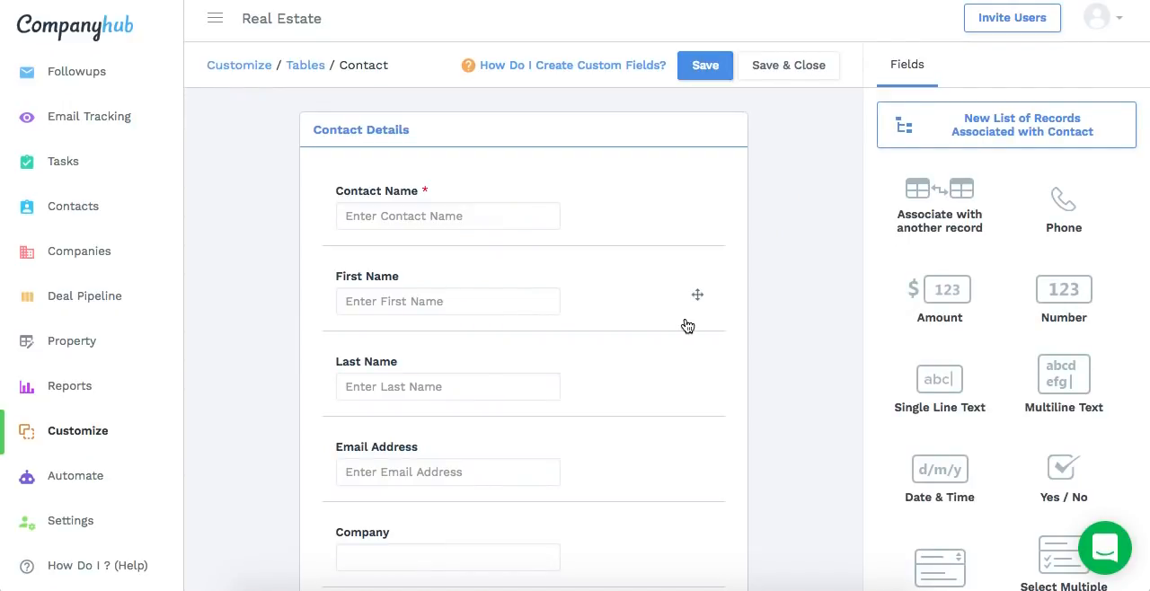
{"action": "scroll", "coordinate": [943, 395], "scroll_direction": "down", "scroll_amount": 2}
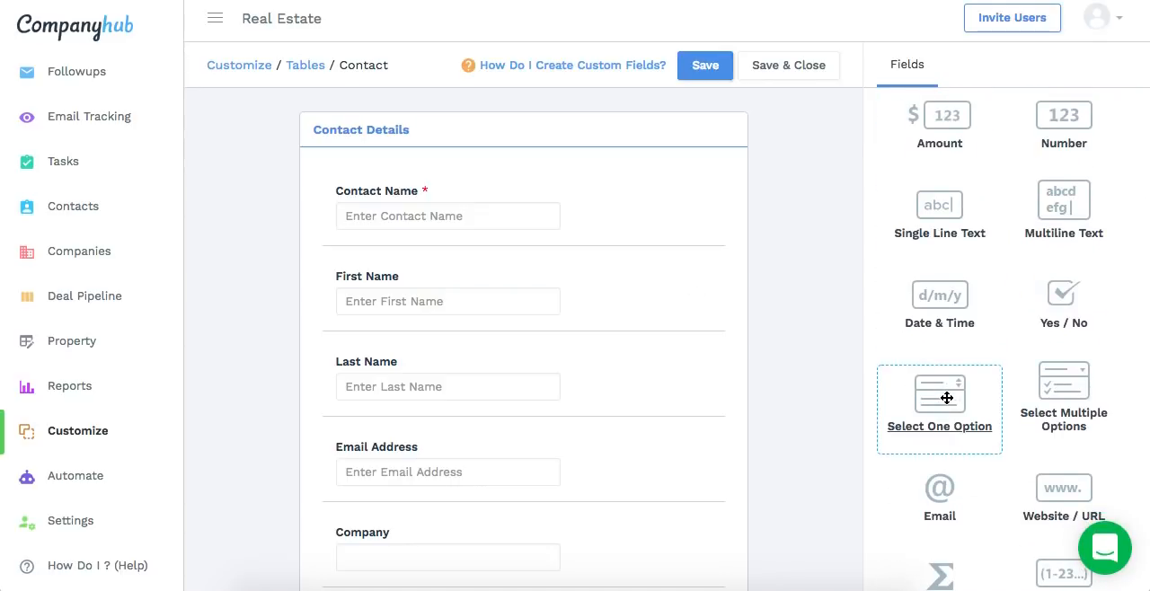
{"action": "scroll", "coordinate": [947, 398], "scroll_direction": "up", "scroll_amount": 2}
{"action": "mouse_move", "coordinate": [938, 184]}
{"action": "left_mouse_down"}
{"action": "mouse_move", "coordinate": [560, 367]}
{"action": "mouse_move", "coordinate": [460, 440]}
{"action": "left_mouse_up"}
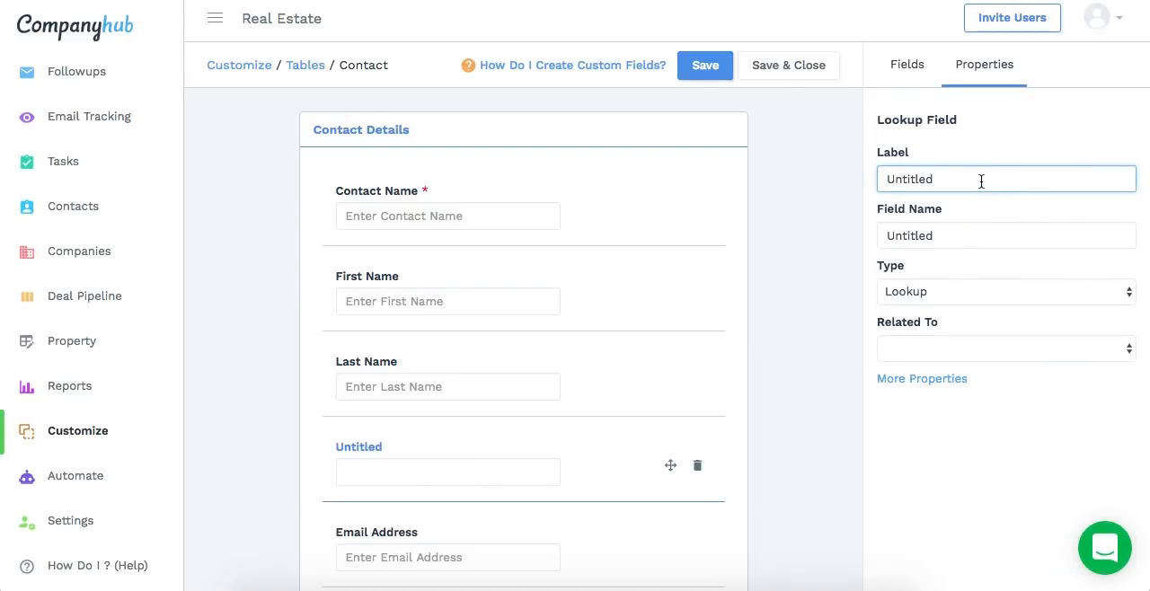
Label the new lookup field Projects interested in, relate it to Property, and save and close the layout
{"action": "type", "text": "Projec"}
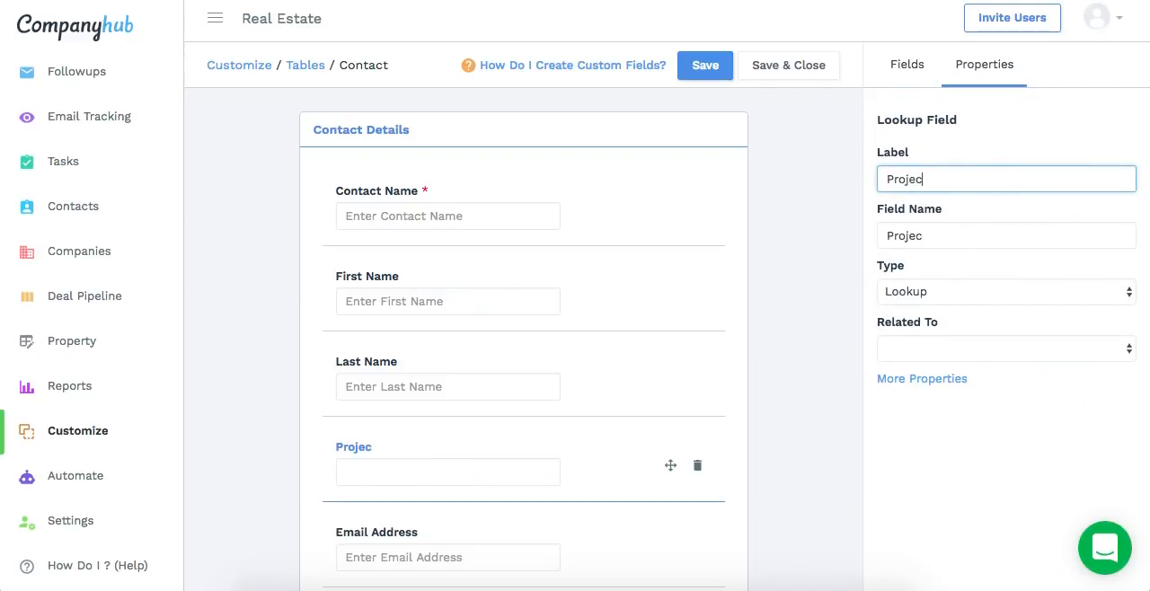
{"action": "type", "text": "ts interested in"}
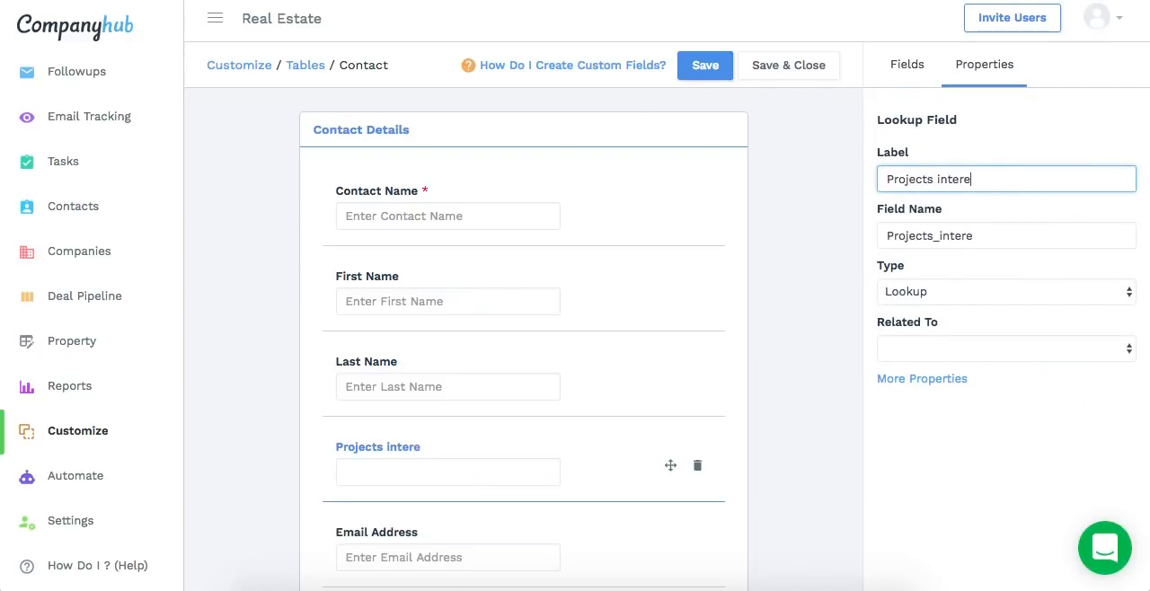
{"action": "left_click", "coordinate": [940, 349]}
{"action": "left_click", "coordinate": [935, 428]}
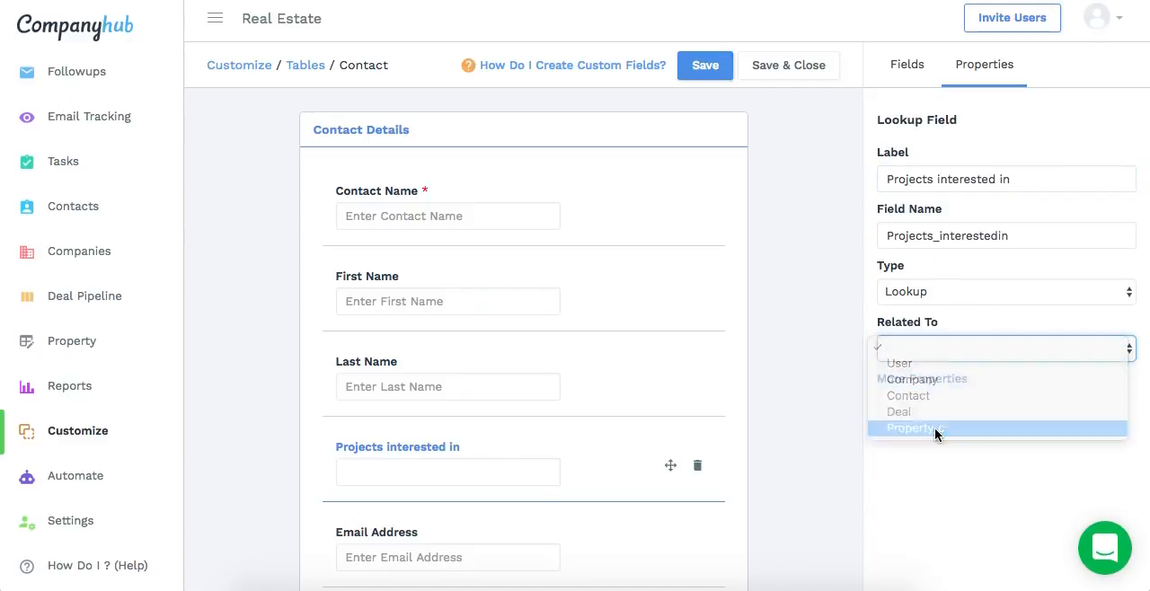
{"action": "left_click", "coordinate": [785, 67]}
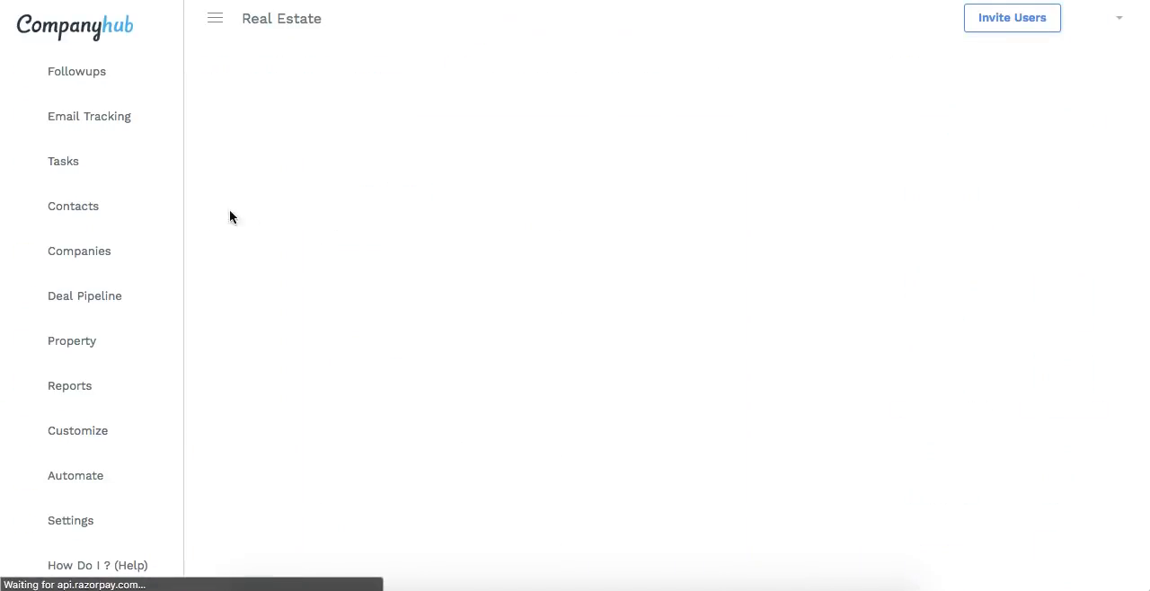
Add the Projects interested in field after Last Name to the columns of the All Contacts view and save the view
{"action": "left_click", "coordinate": [86, 213]}
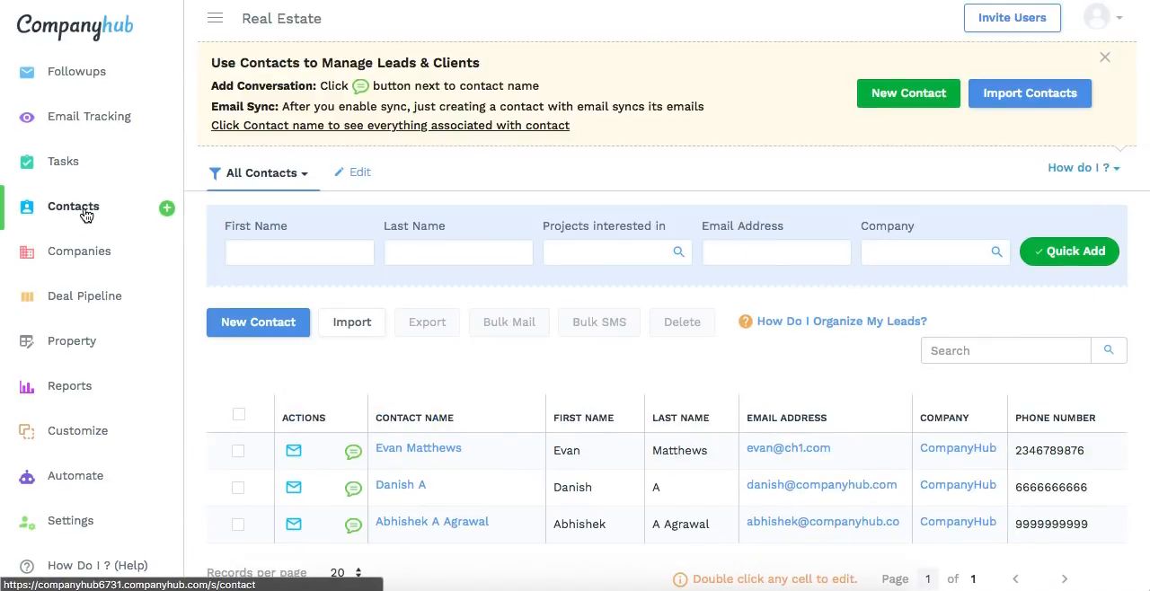
{"action": "scroll", "coordinate": [550, 322], "scroll_direction": "down", "scroll_amount": 3}
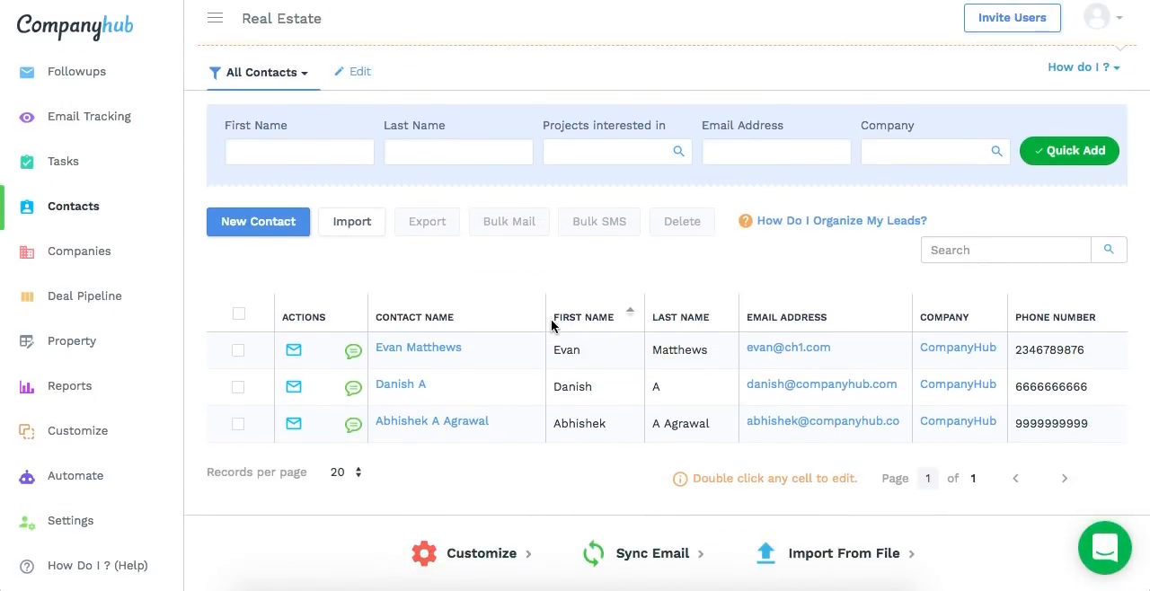
{"action": "left_click", "coordinate": [348, 75]}
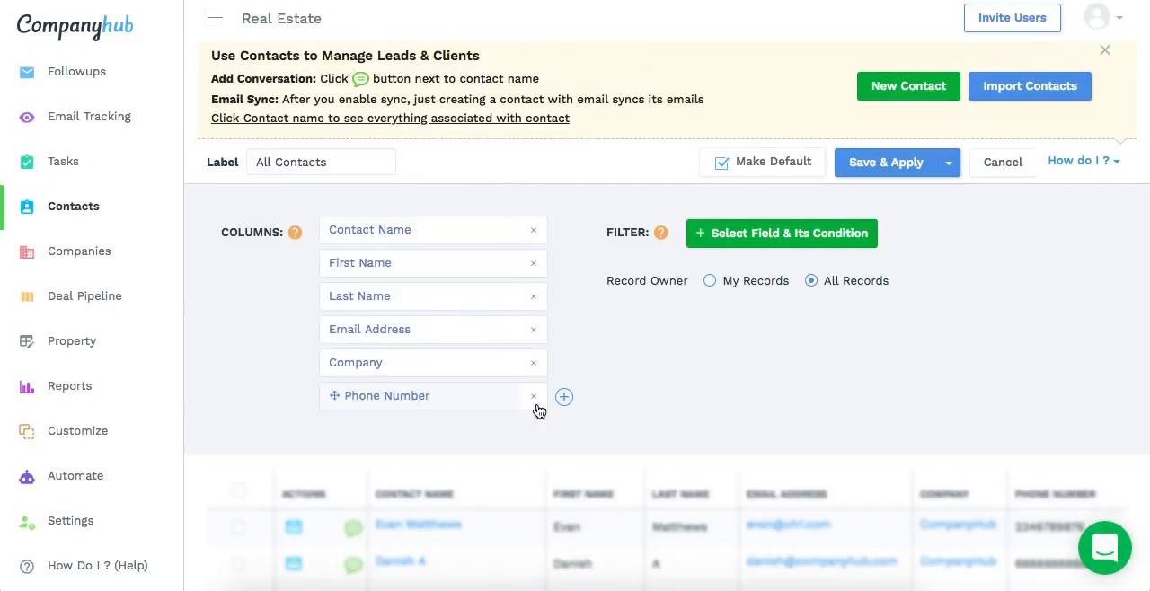
{"action": "left_click", "coordinate": [564, 398]}
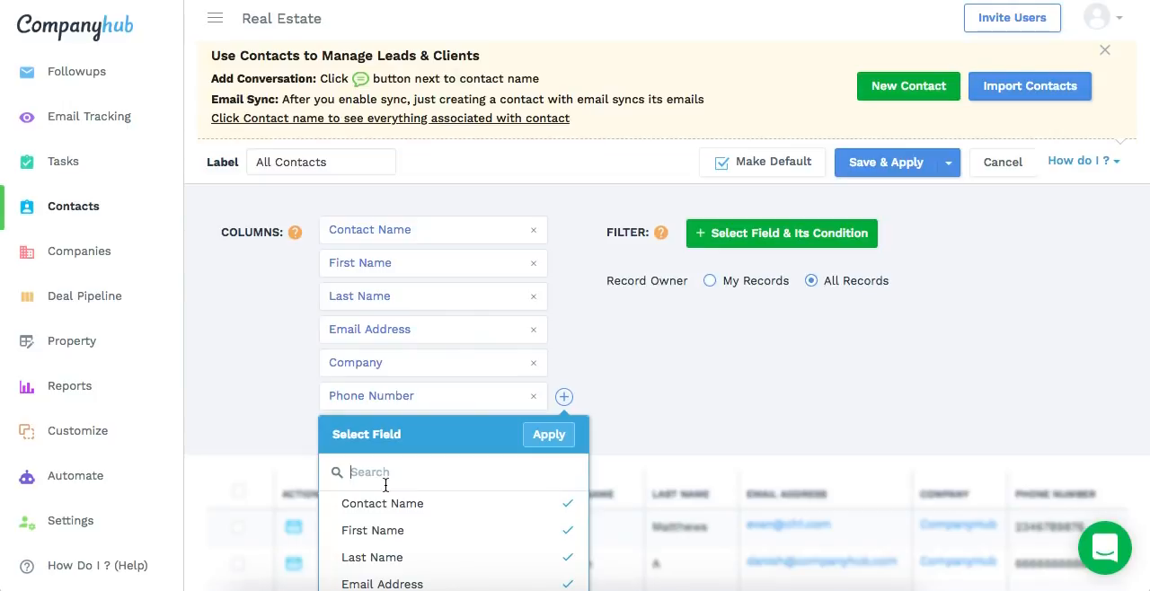
{"action": "type", "text": "projec"}
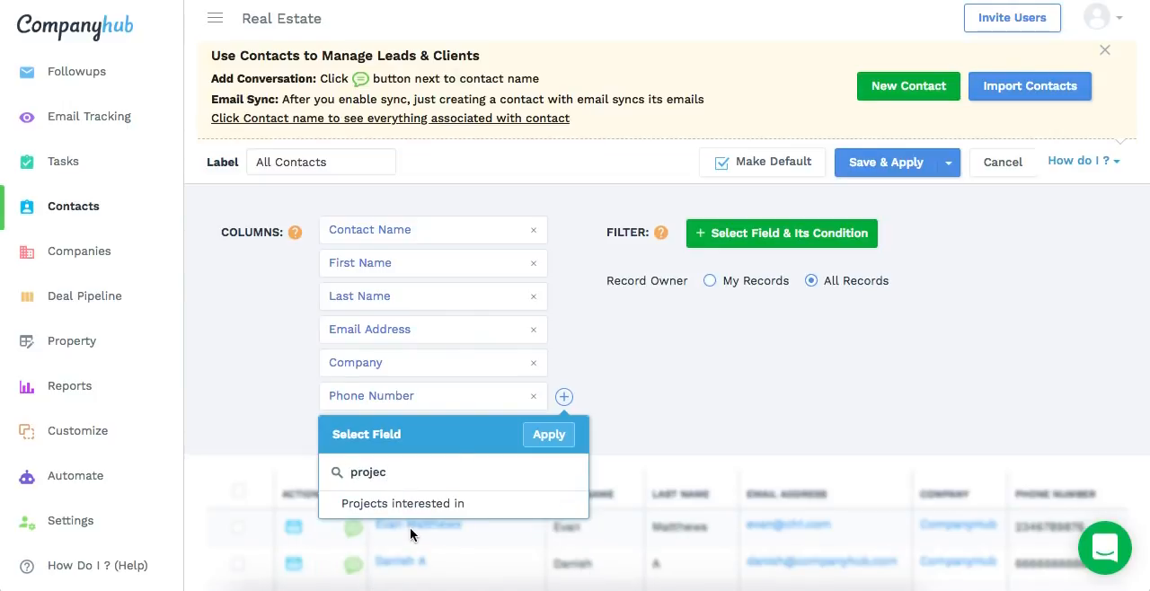
{"action": "left_click", "coordinate": [419, 506]}
{"action": "left_click", "coordinate": [556, 434]}
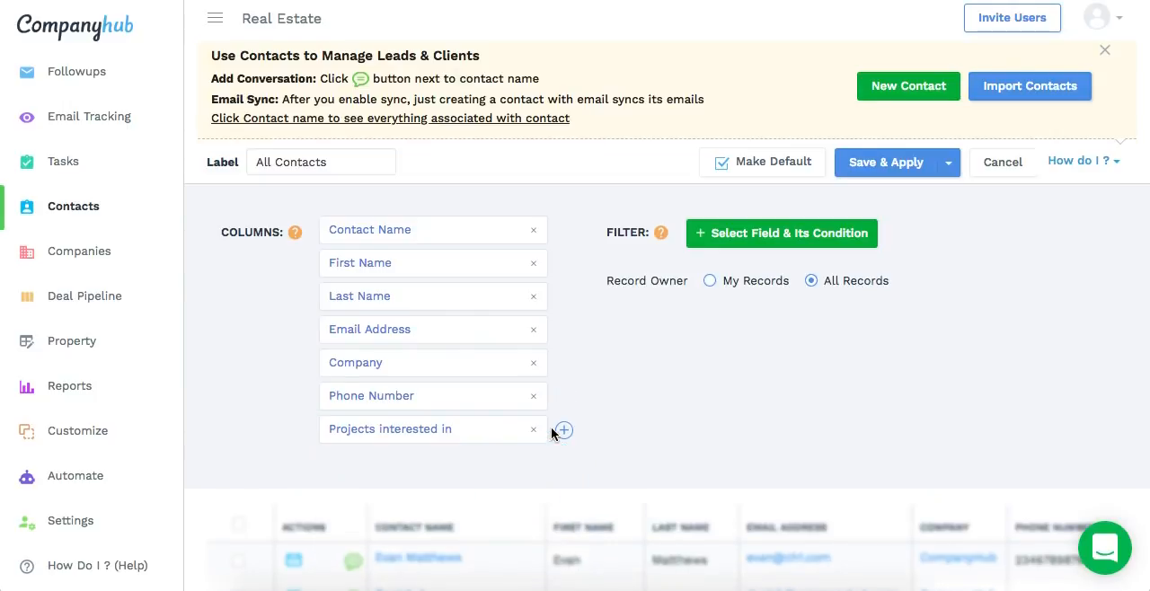
{"action": "left_click_drag", "start_coordinate": [462, 437], "coordinate": [439, 331]}
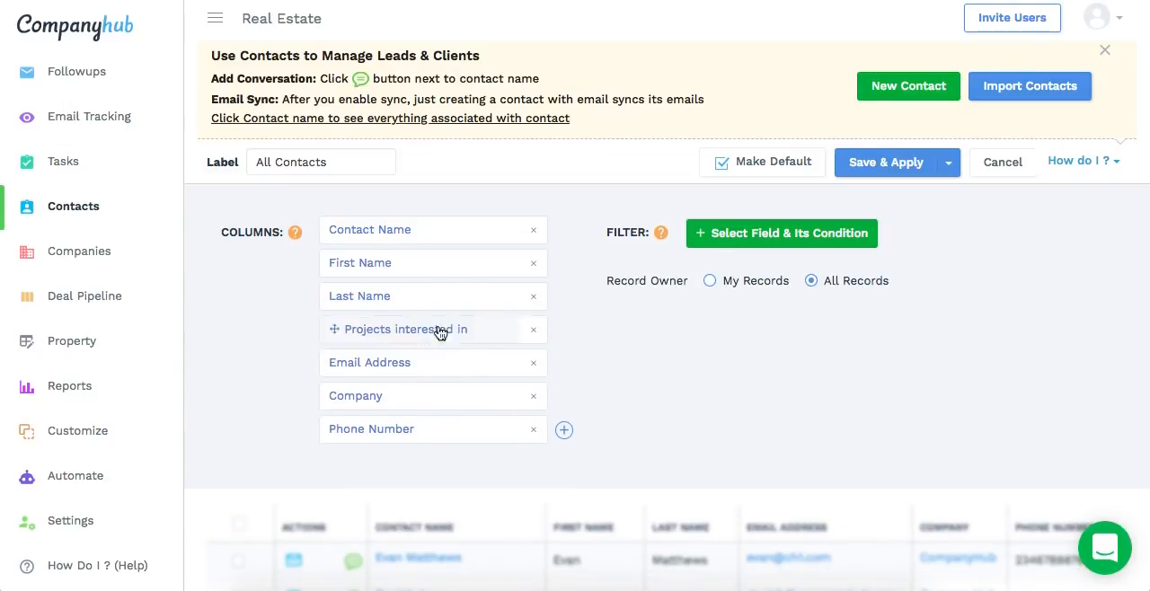
{"action": "left_click", "coordinate": [881, 165]}
Set Projects interested in to Grandeuere for the first and third contacts and Royale for the second, and save the changes
{"action": "scroll", "coordinate": [710, 351], "scroll_direction": "down", "scroll_amount": 2}
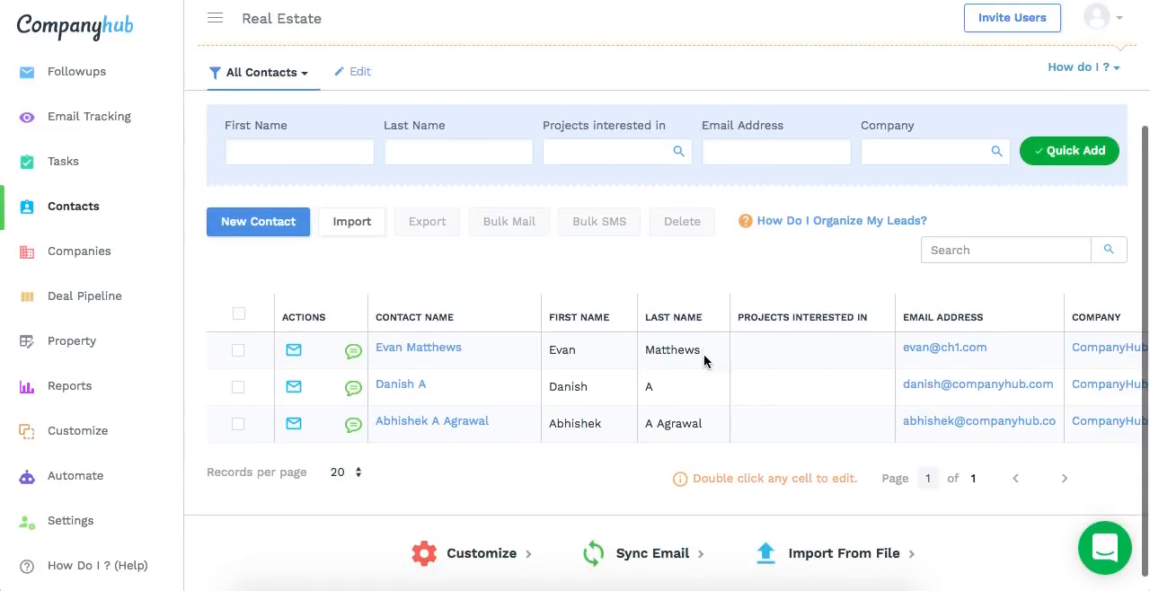
{"action": "left_click", "coordinate": [796, 355]}
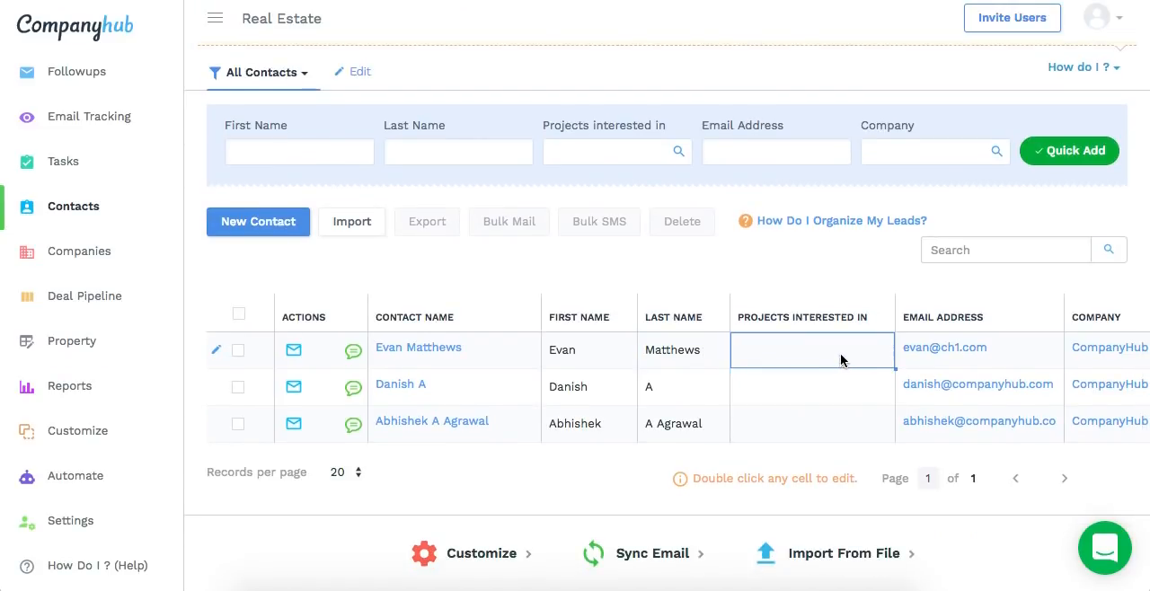
{"action": "double_click", "coordinate": [840, 360]}
{"action": "left_click", "coordinate": [809, 426]}
{"action": "double_click", "coordinate": [803, 397]}
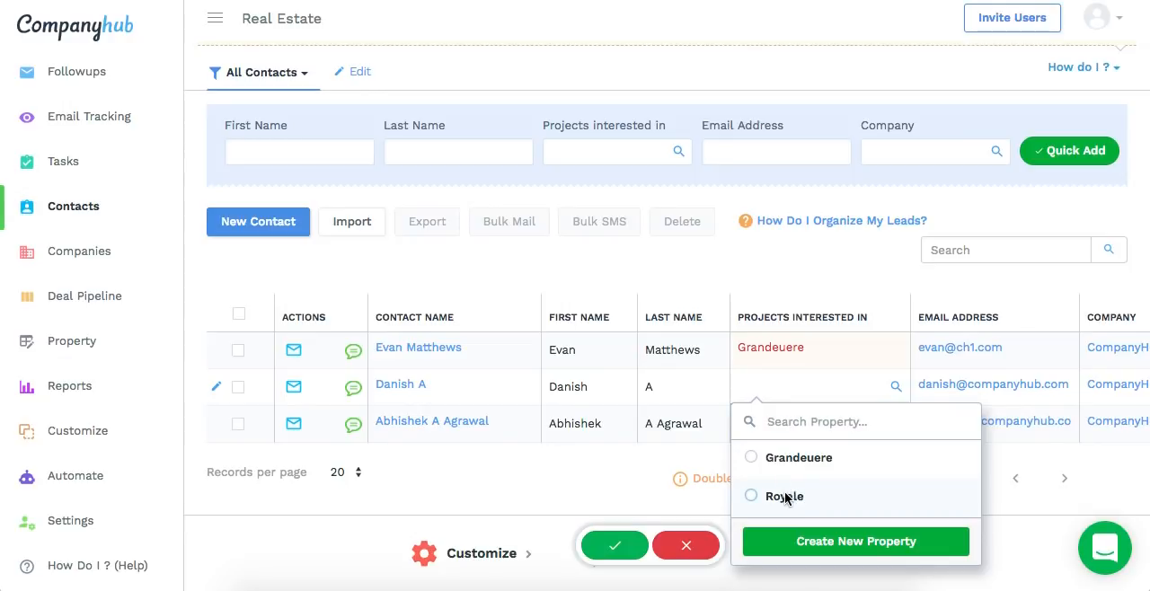
{"action": "left_click", "coordinate": [785, 492]}
{"action": "left_click", "coordinate": [790, 438]}
{"action": "double_click", "coordinate": [790, 438]}
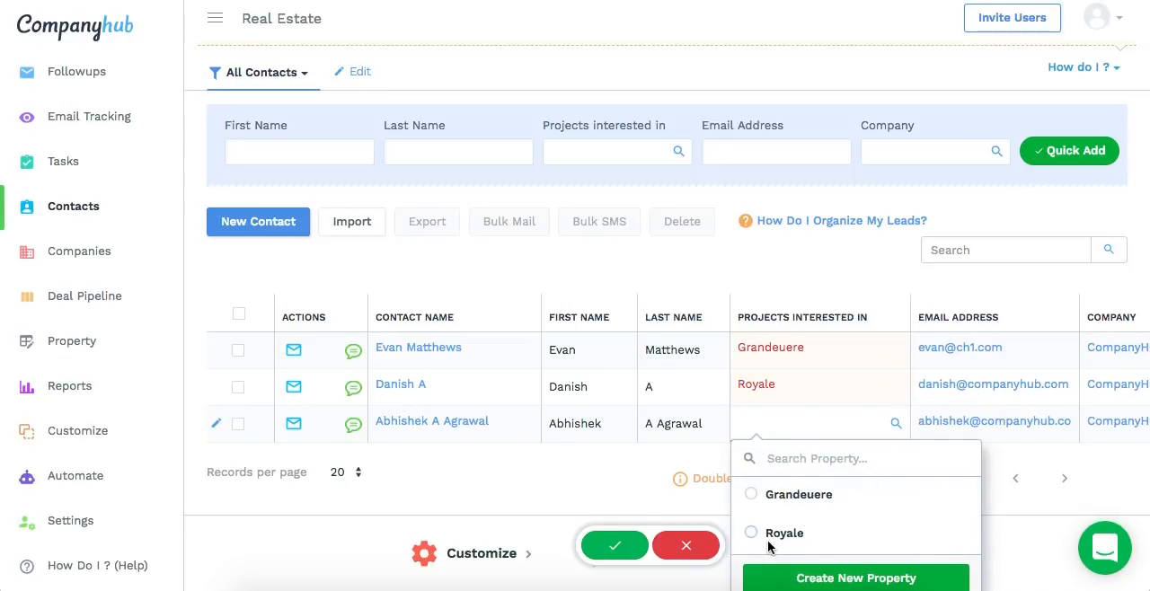
{"action": "left_click", "coordinate": [751, 494]}
{"action": "left_click", "coordinate": [617, 557]}
{"action": "left_click", "coordinate": [564, 357]}
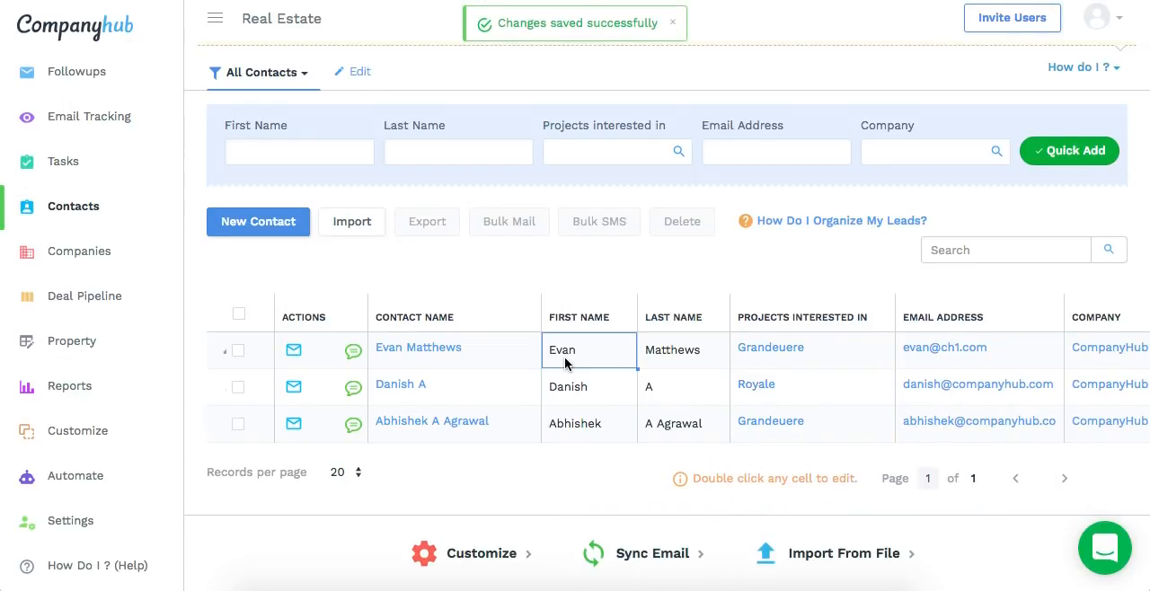
{"action": "left_click", "coordinate": [742, 451]}
{"action": "scroll", "coordinate": [742, 451], "scroll_direction": "down", "scroll_amount": 2}
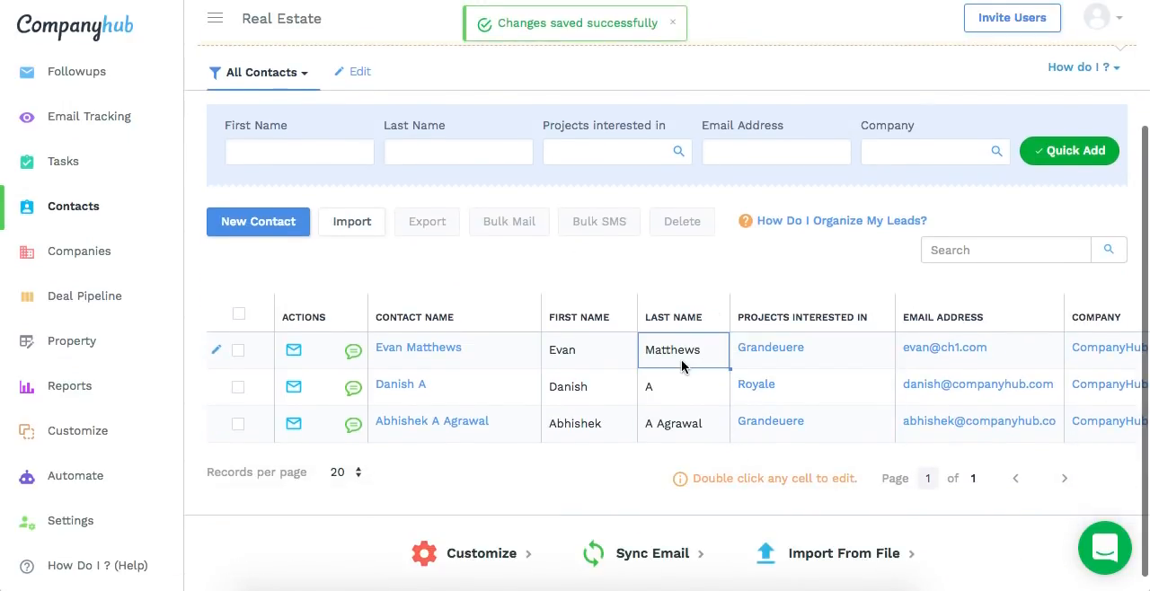
Filter the All Contacts view to contacts whose Projects interested in is Royale, and save and apply the filter
{"action": "scroll", "coordinate": [681, 359], "scroll_direction": "up", "scroll_amount": 2}
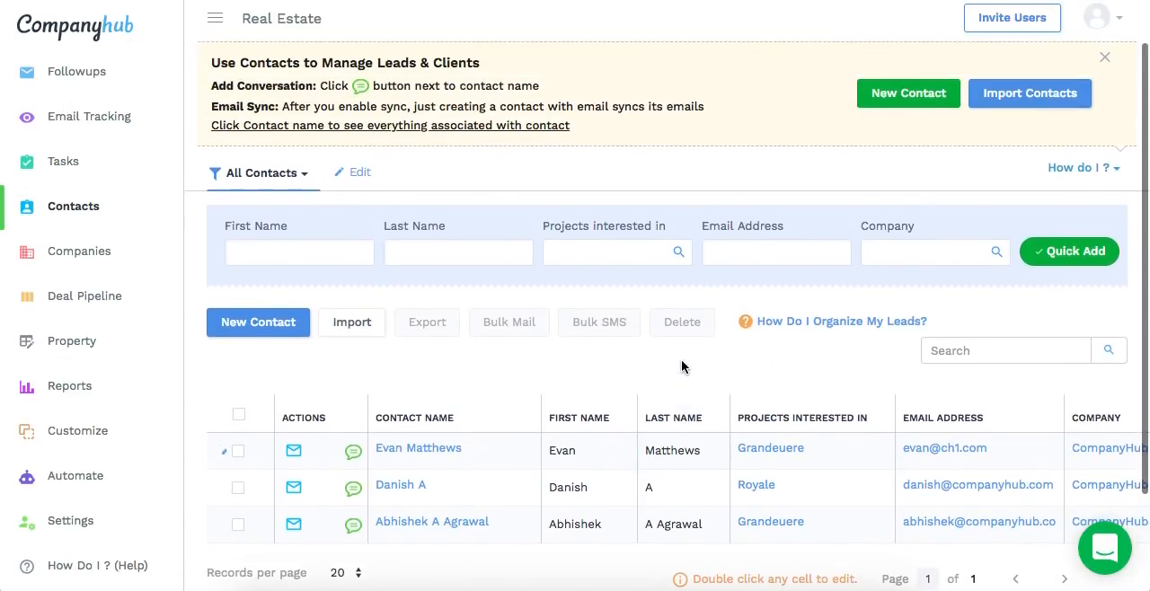
{"action": "left_click", "coordinate": [363, 173]}
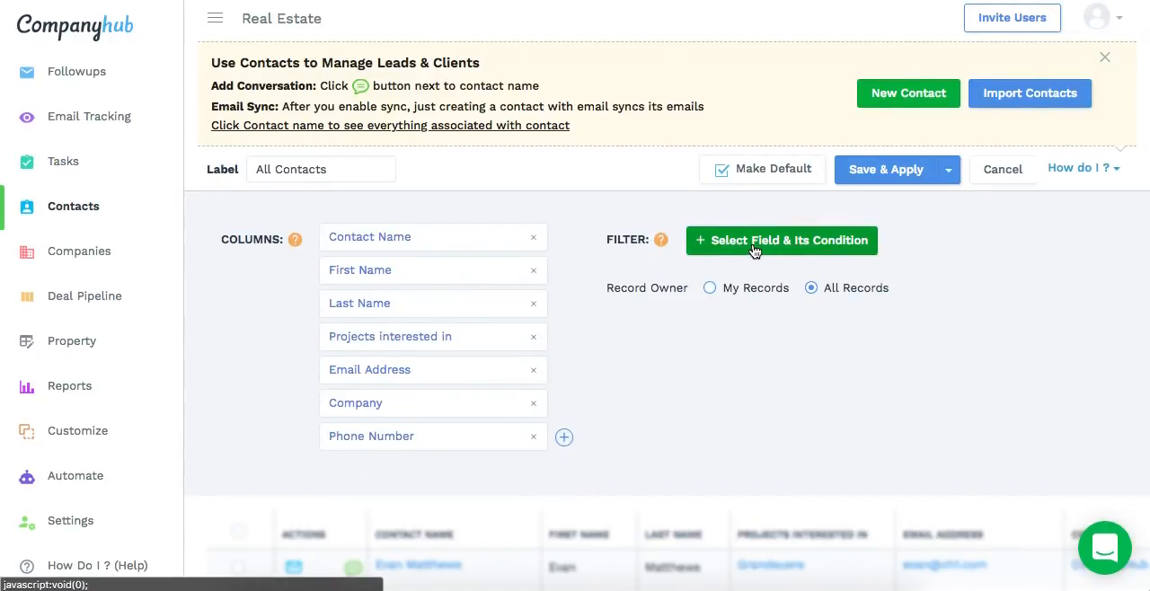
{"action": "left_click", "coordinate": [753, 250]}
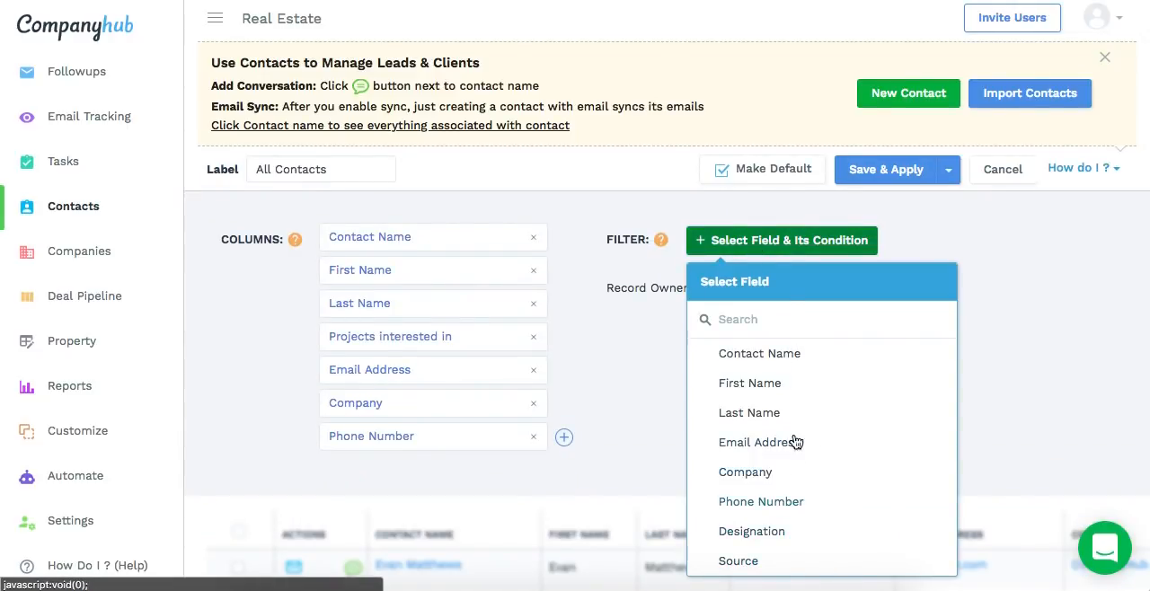
{"action": "left_click", "coordinate": [760, 329]}
{"action": "type", "text": "pro"}
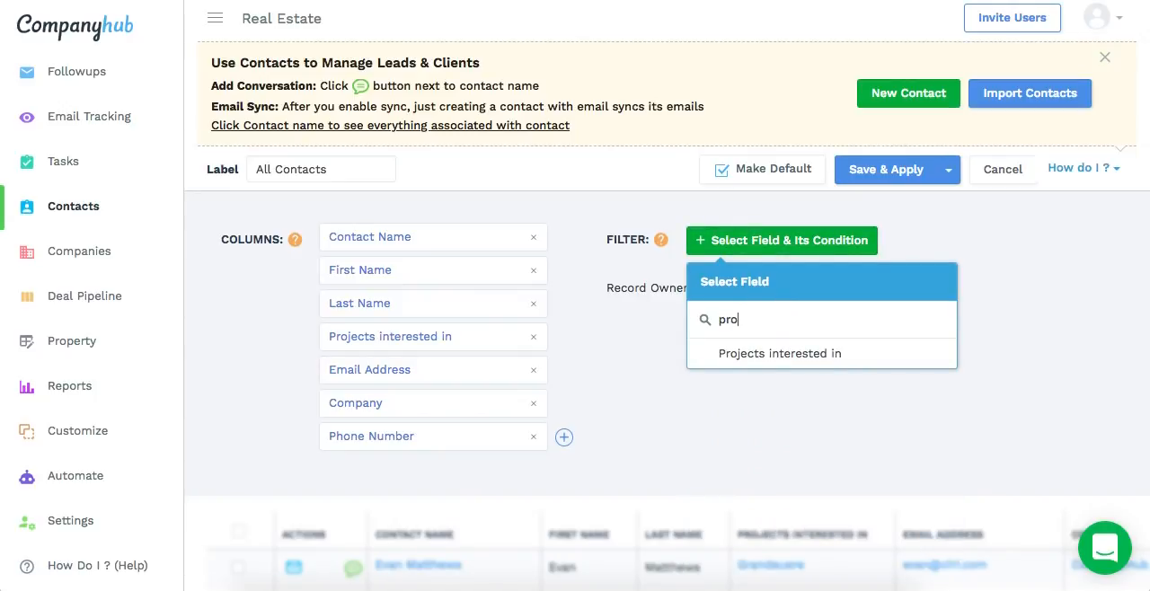
{"action": "left_click", "coordinate": [835, 357]}
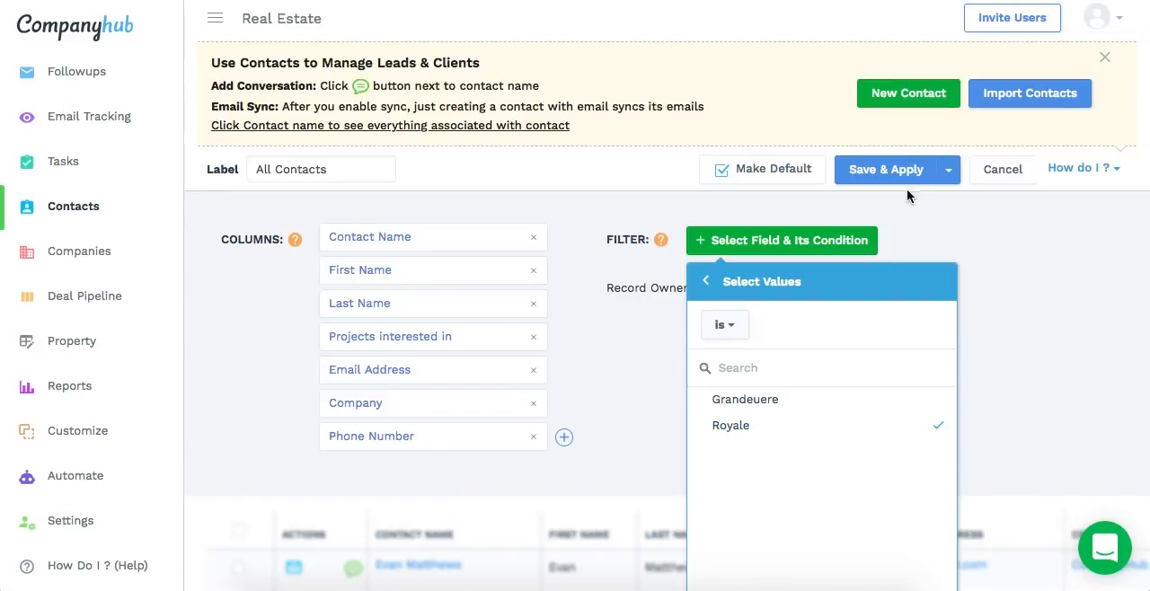
{"action": "left_click", "coordinate": [883, 170]}
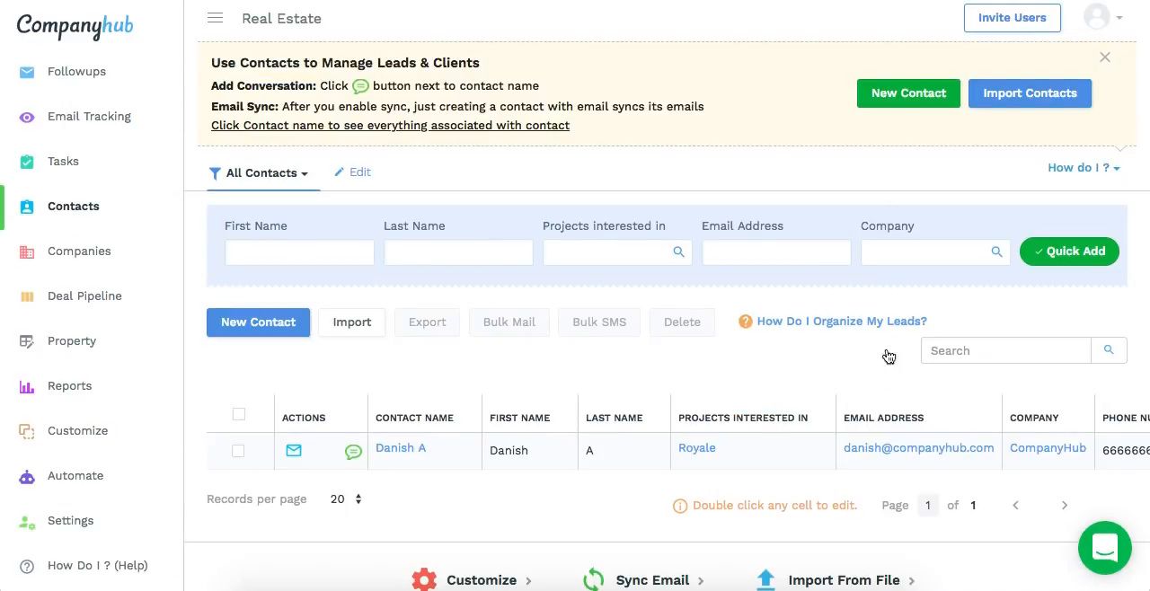
Review the filtered contacts list and its Projects interested in column
{"action": "scroll", "coordinate": [892, 402], "scroll_direction": "down", "scroll_amount": 1}
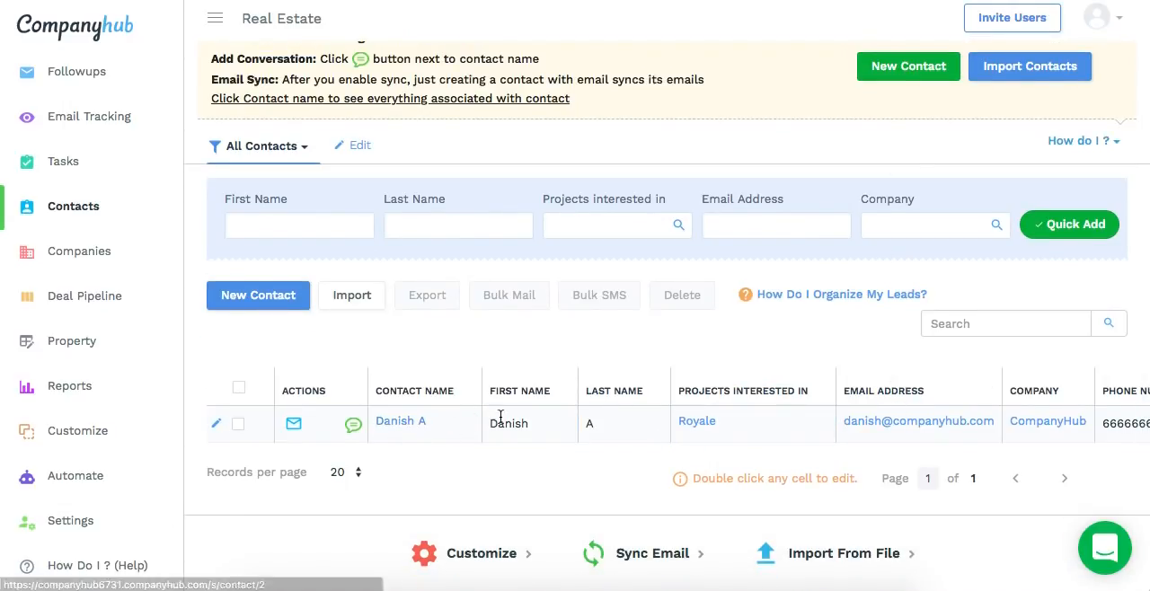
{"action": "left_click", "coordinate": [777, 424]}
{"action": "scroll", "coordinate": [770, 428], "scroll_direction": "down", "scroll_amount": 1}
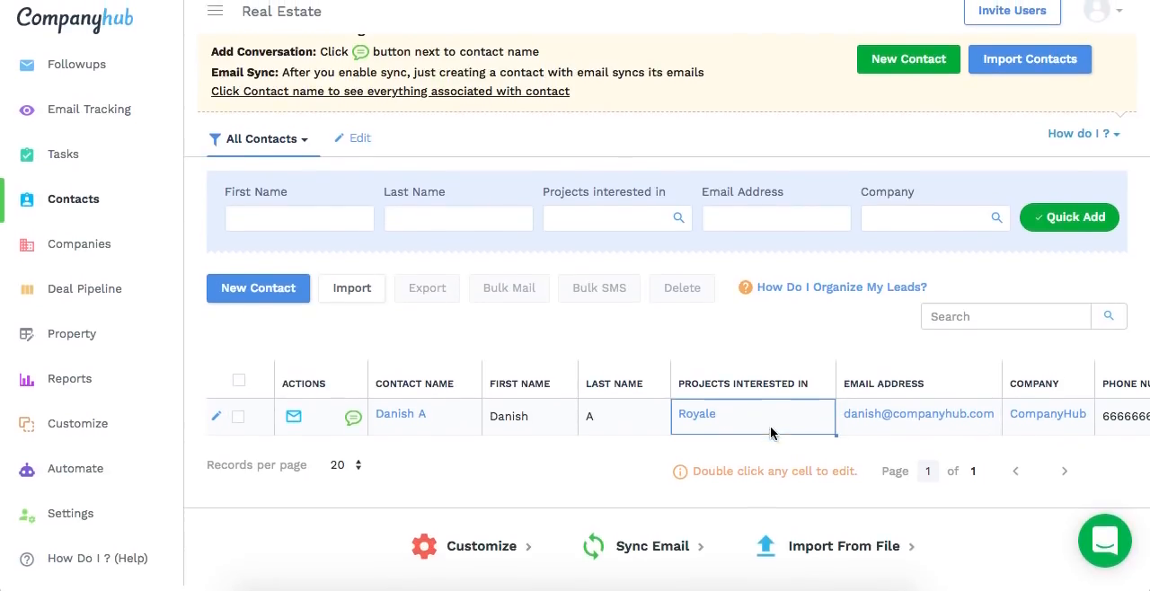
{"action": "left_click", "coordinate": [623, 427]}
{"action": "left_click", "coordinate": [687, 458]}
{"action": "left_click", "coordinate": [753, 426]}
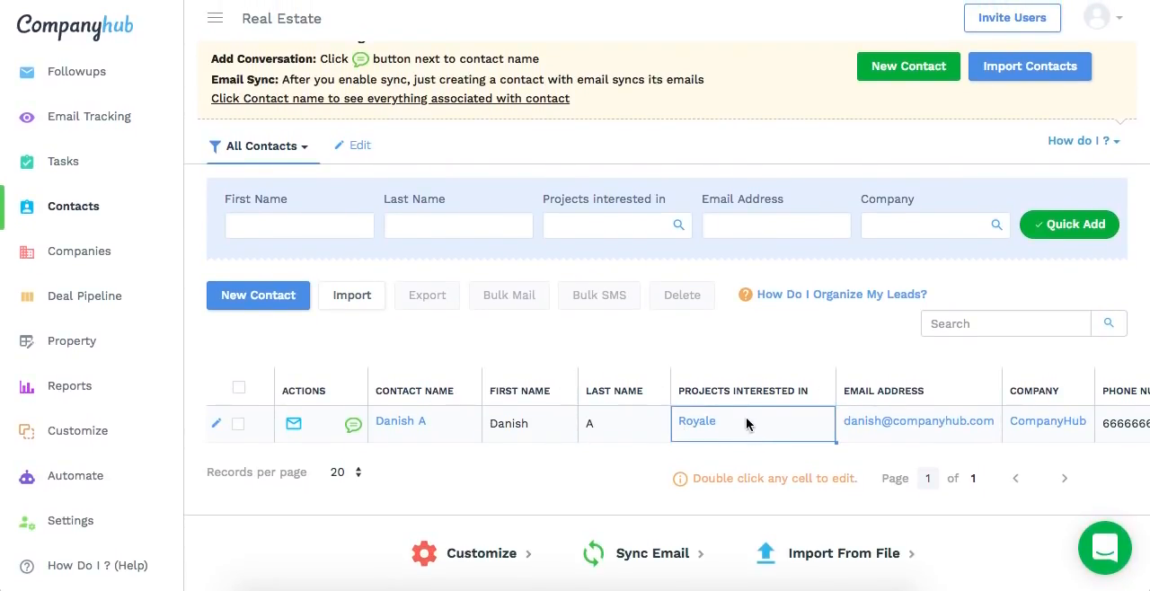
{"action": "left_click", "coordinate": [688, 320]}
{"action": "scroll", "coordinate": [486, 382], "scroll_direction": "up", "scroll_amount": 1}
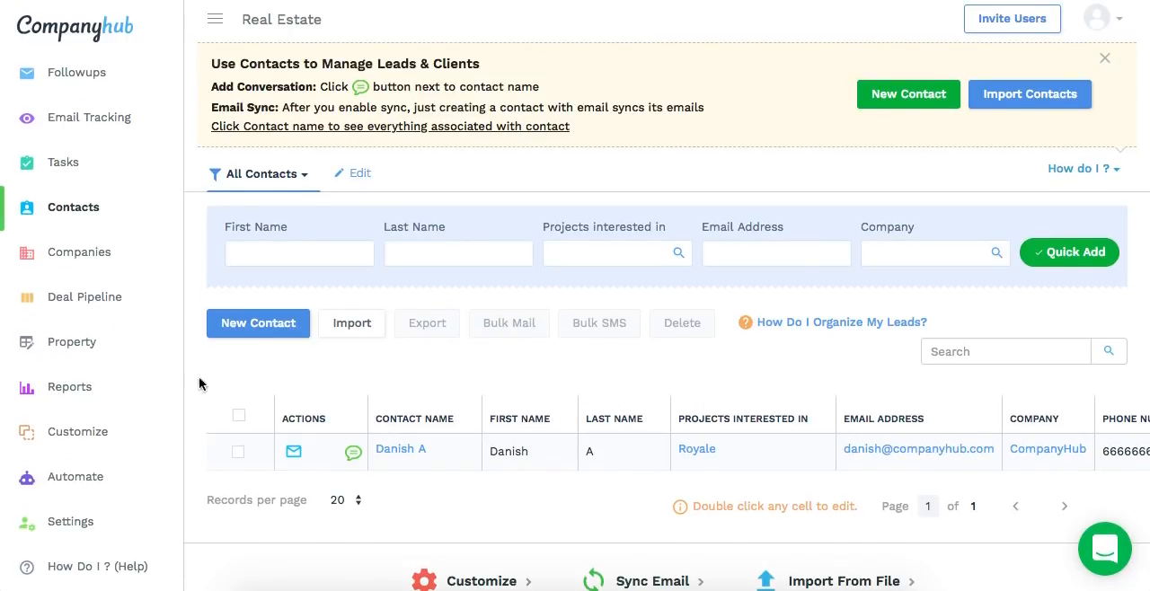
Create a new report on the Property table and show it as a Table With Actual Values
{"action": "left_click", "coordinate": [67, 392]}
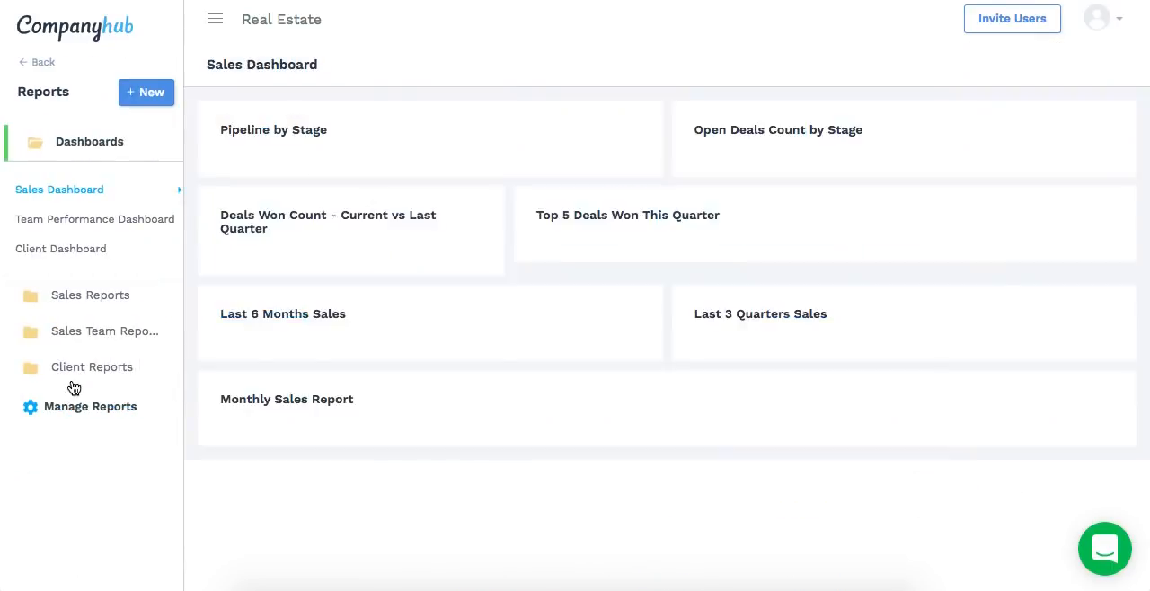
{"action": "left_click", "coordinate": [142, 93]}
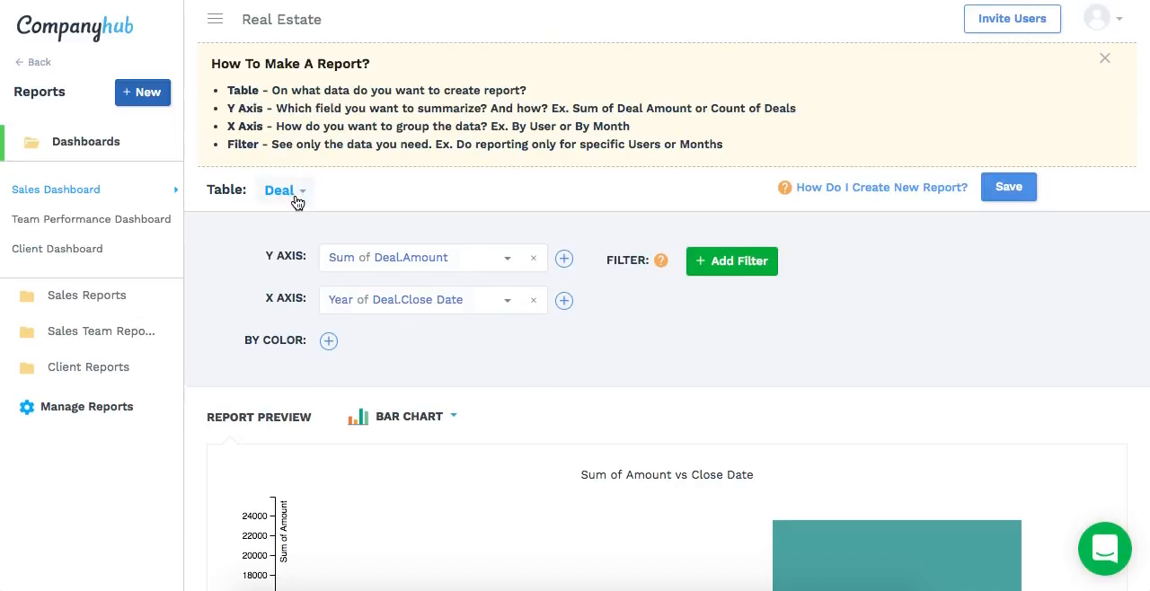
{"action": "left_click", "coordinate": [298, 192]}
{"action": "left_click", "coordinate": [315, 473]}
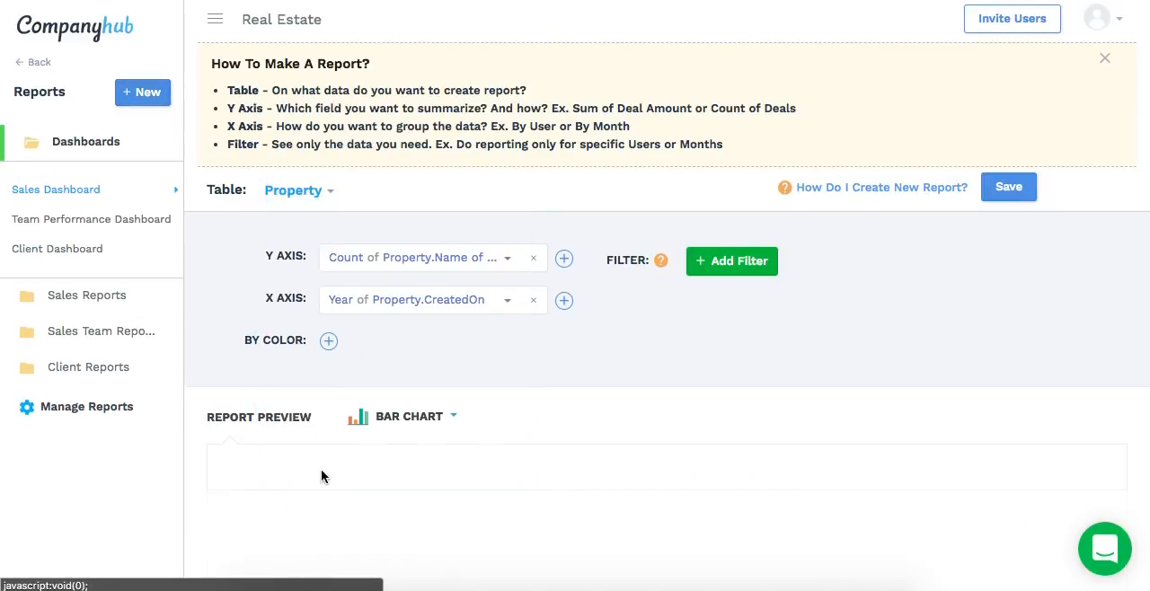
{"action": "scroll", "coordinate": [566, 394], "scroll_direction": "down", "scroll_amount": 3}
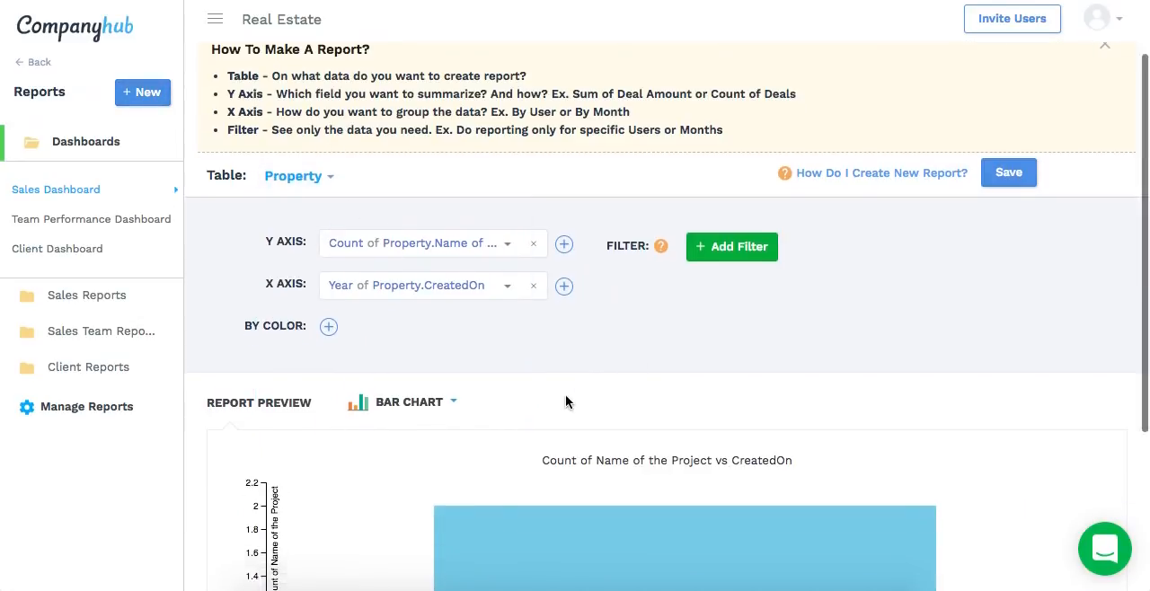
{"action": "left_click", "coordinate": [419, 171]}
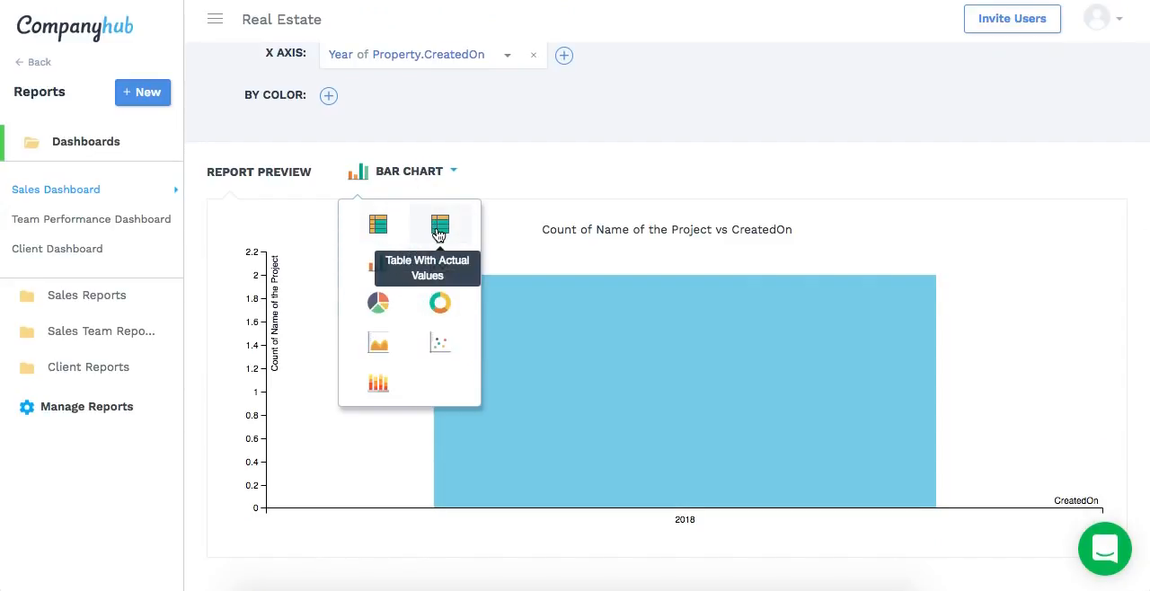
{"action": "left_click", "coordinate": [438, 227]}
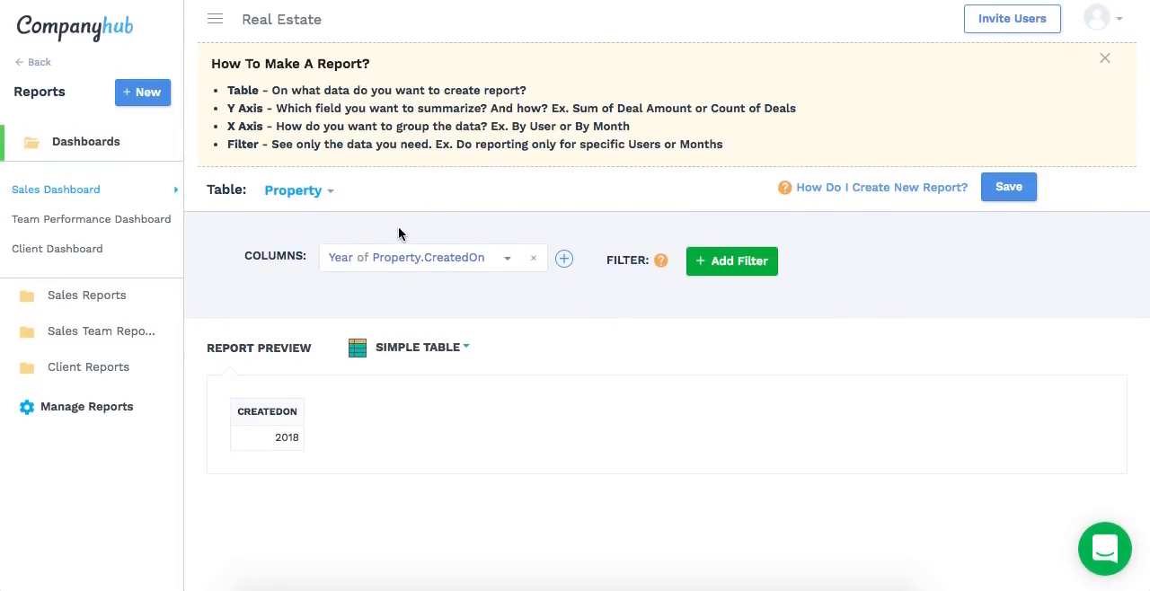
Replace the year of CreatedOn column in the report with Name of the Project
{"action": "left_click", "coordinate": [533, 258]}
{"action": "left_click", "coordinate": [334, 255]}
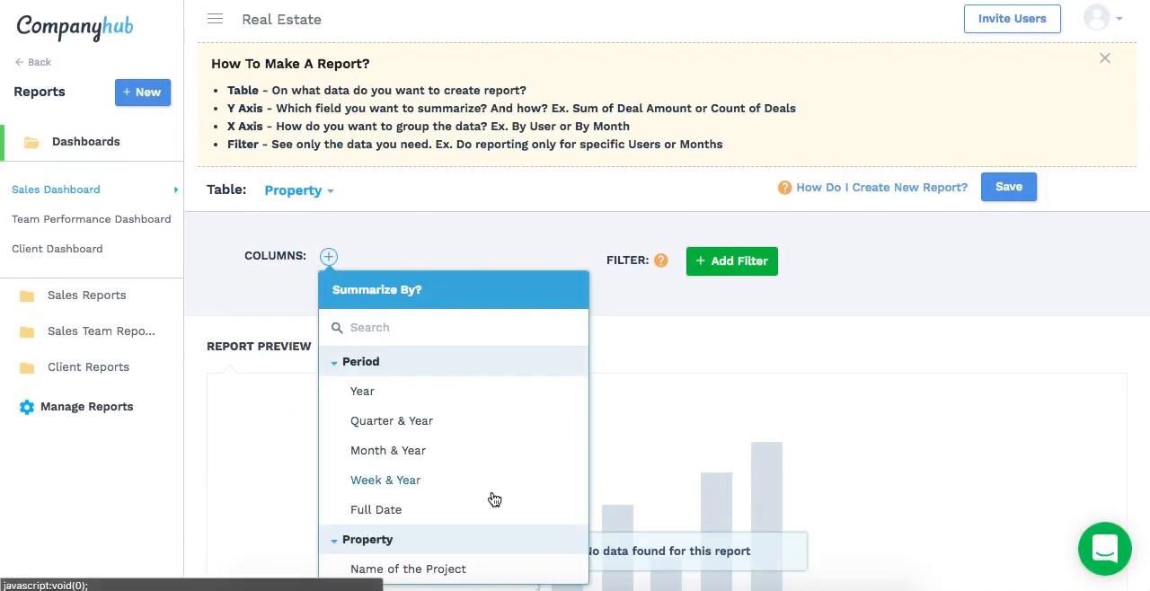
{"action": "scroll", "coordinate": [491, 498], "scroll_direction": "down", "scroll_amount": 2}
{"action": "left_click", "coordinate": [463, 447]}
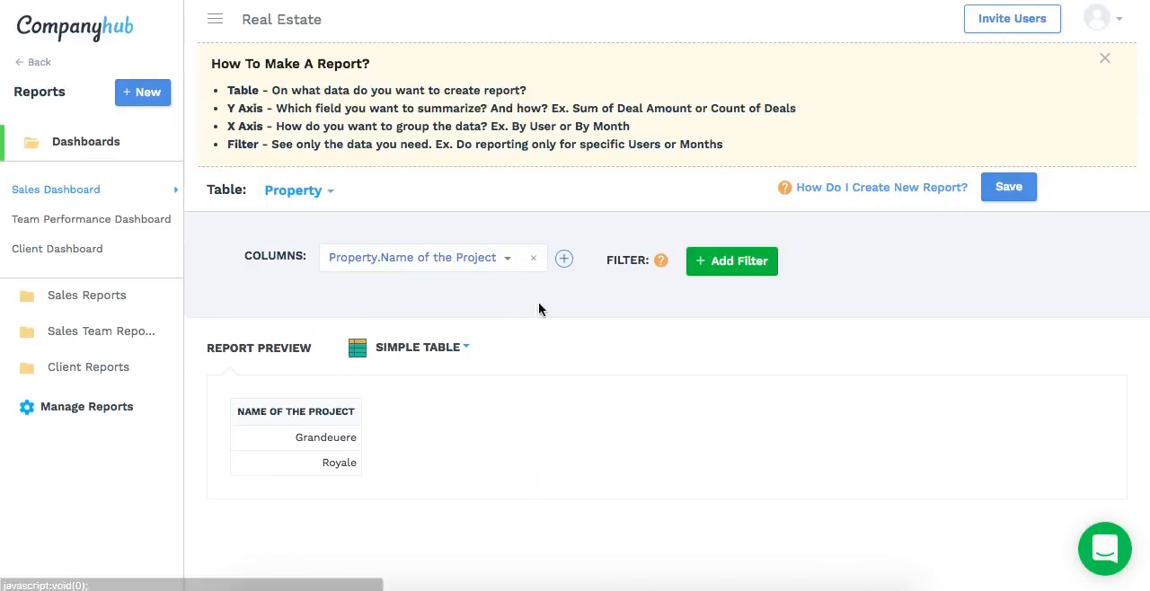
Add the Property Owner, Status of the Project and Flat Types Available columns to the report
{"action": "left_click", "coordinate": [564, 258]}
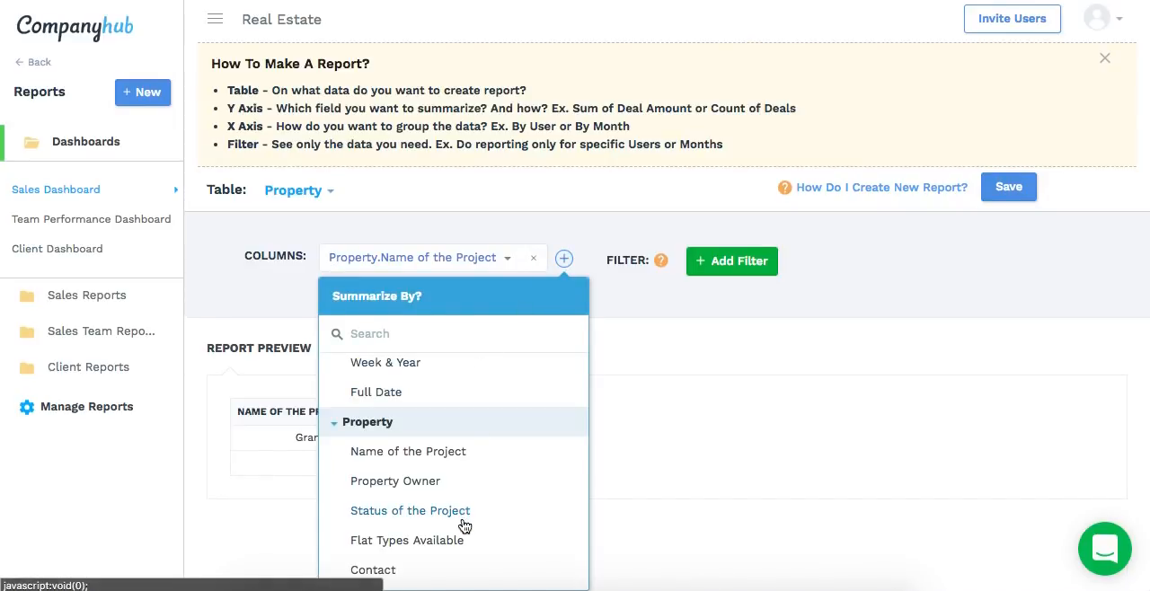
{"action": "left_click", "coordinate": [429, 481]}
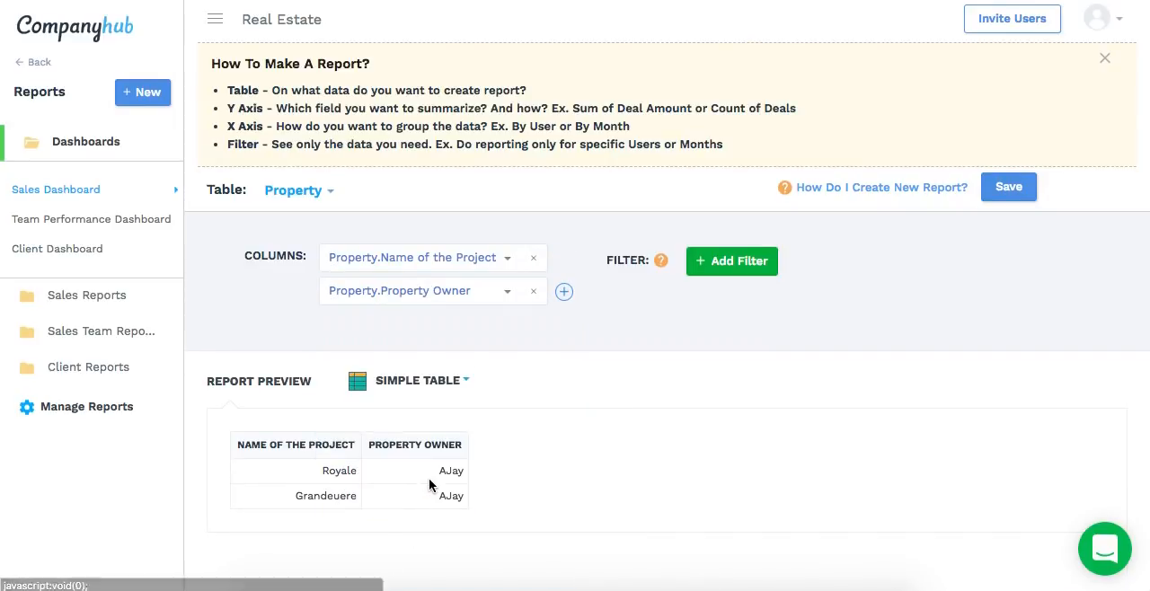
{"action": "left_click", "coordinate": [563, 291]}
{"action": "left_click", "coordinate": [474, 545]}
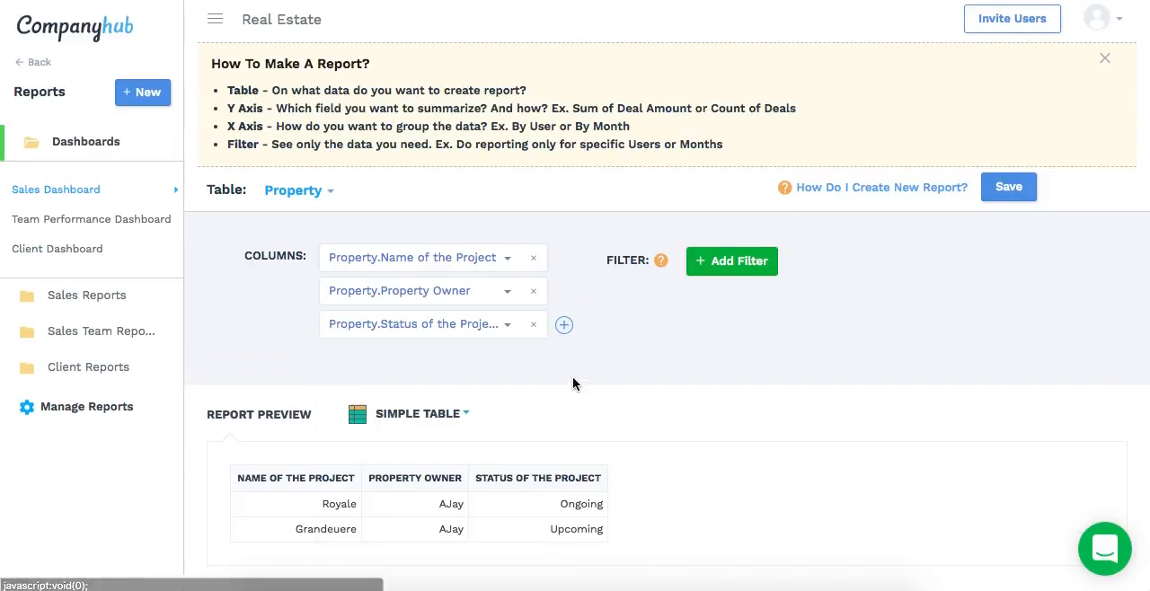
{"action": "left_click", "coordinate": [564, 325]}
{"action": "scroll", "coordinate": [508, 471], "scroll_direction": "down", "scroll_amount": 3}
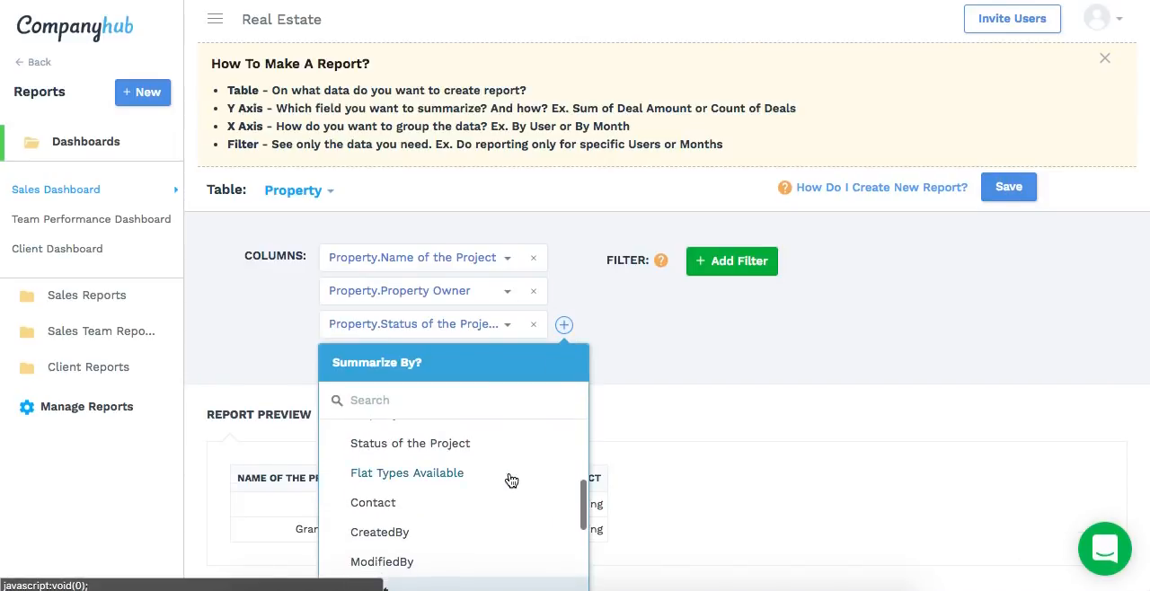
{"action": "left_click", "coordinate": [469, 475]}
Review the property report preview and return from the Reports section to the main navigation
{"action": "scroll", "coordinate": [640, 407], "scroll_direction": "down", "scroll_amount": 1}
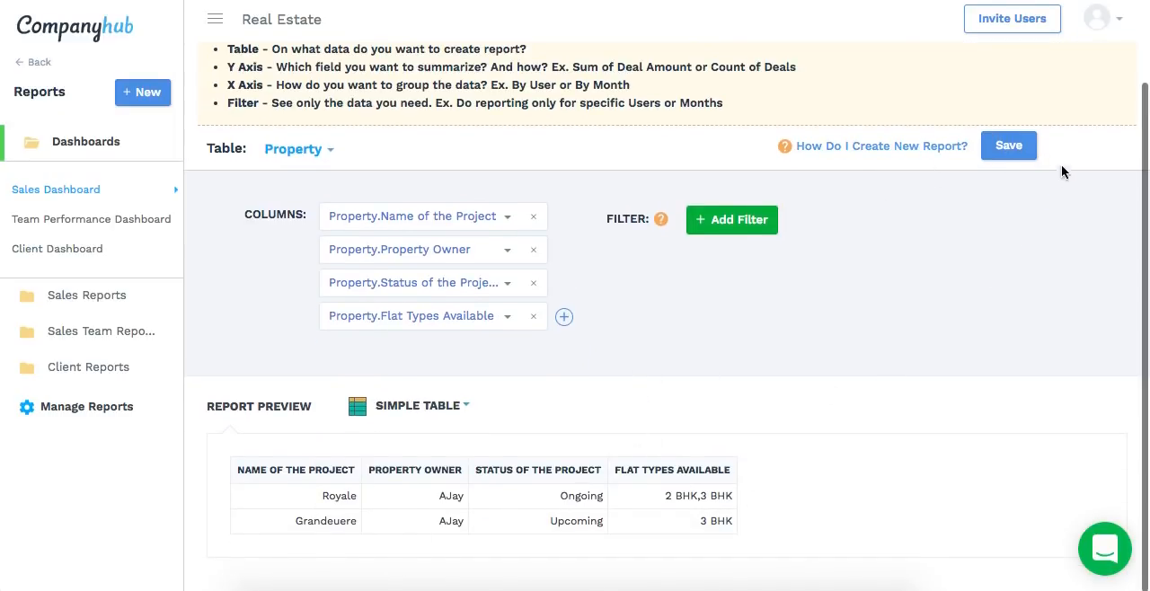
{"action": "left_click", "coordinate": [1007, 146]}
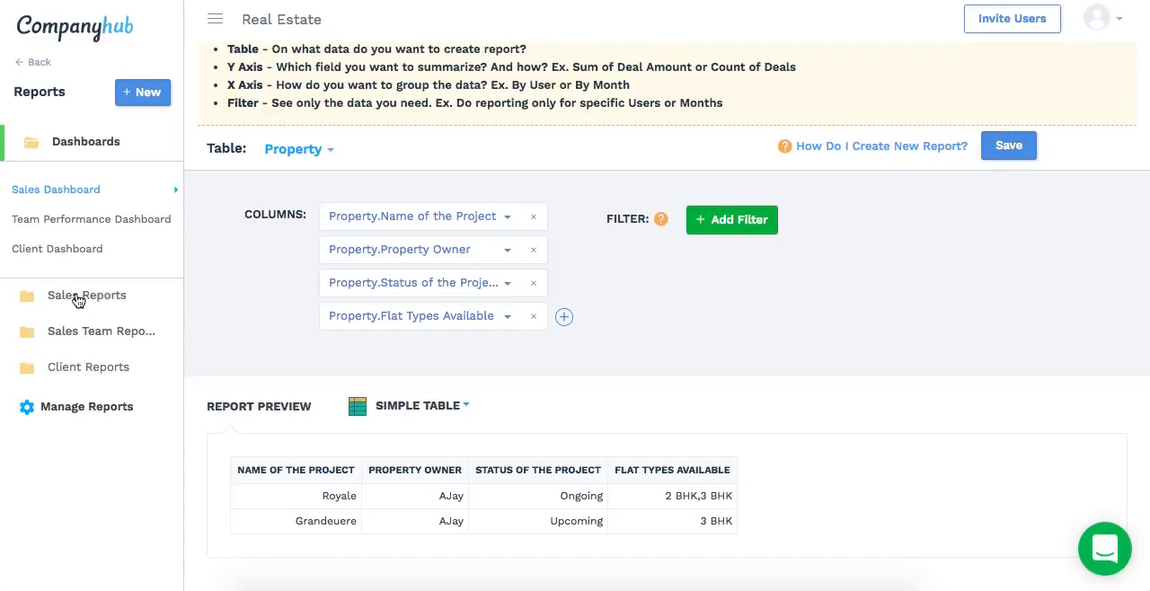
{"action": "scroll", "coordinate": [398, 289], "scroll_direction": "up", "scroll_amount": 1}
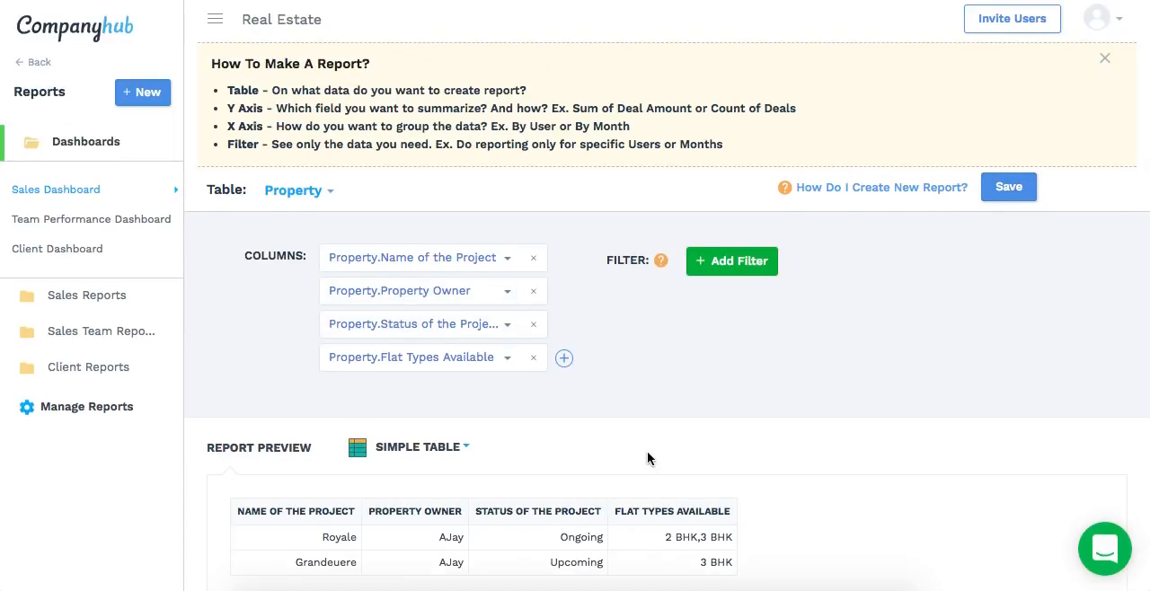
{"action": "left_click", "coordinate": [33, 65]}
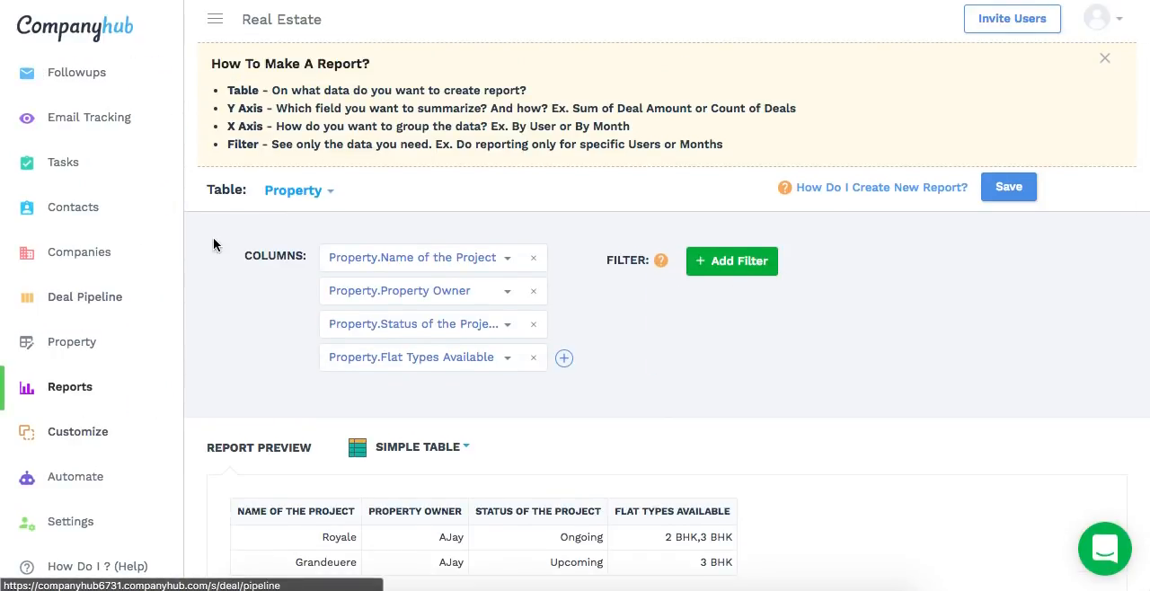